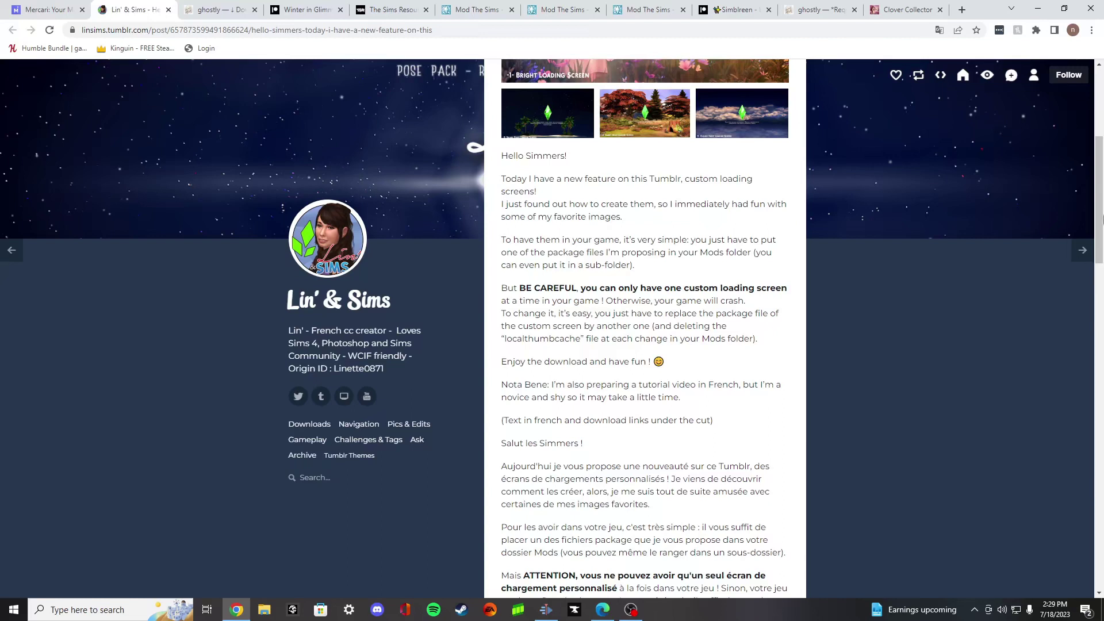
Step: Search the web for Sims 4 loading screens, view the MustHaveMods roundup and its linked Lotharihoe post, and close both pages
click(961, 9)
text(sims 4 loading)
key(Down)
key(Return)
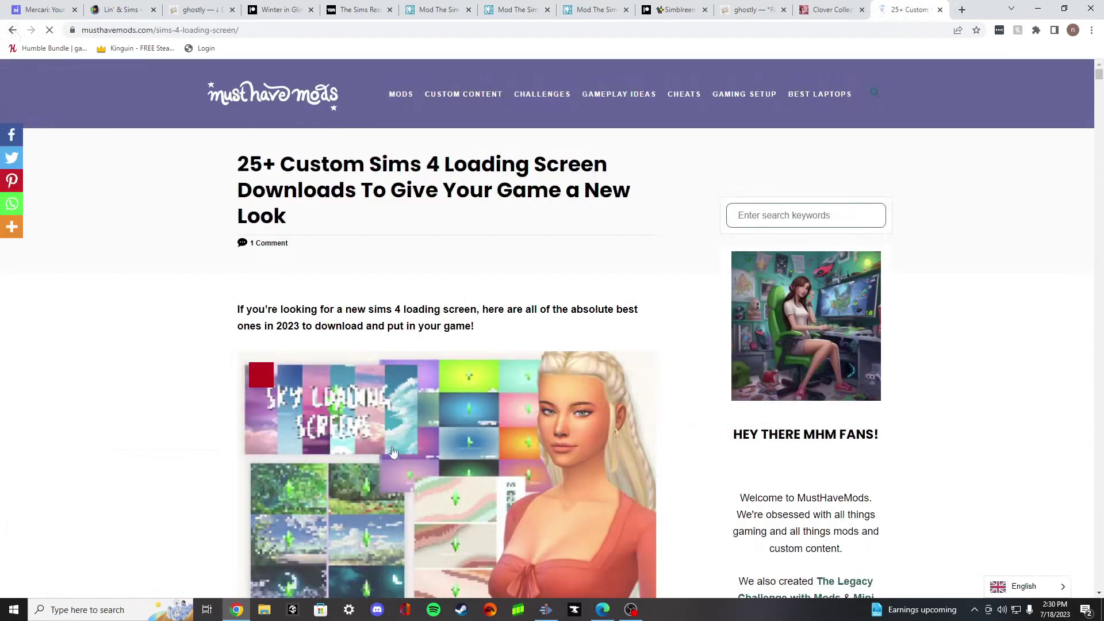
scroll(501, 425, down, 15)
scroll(501, 425, down, 20)
click(446, 207)
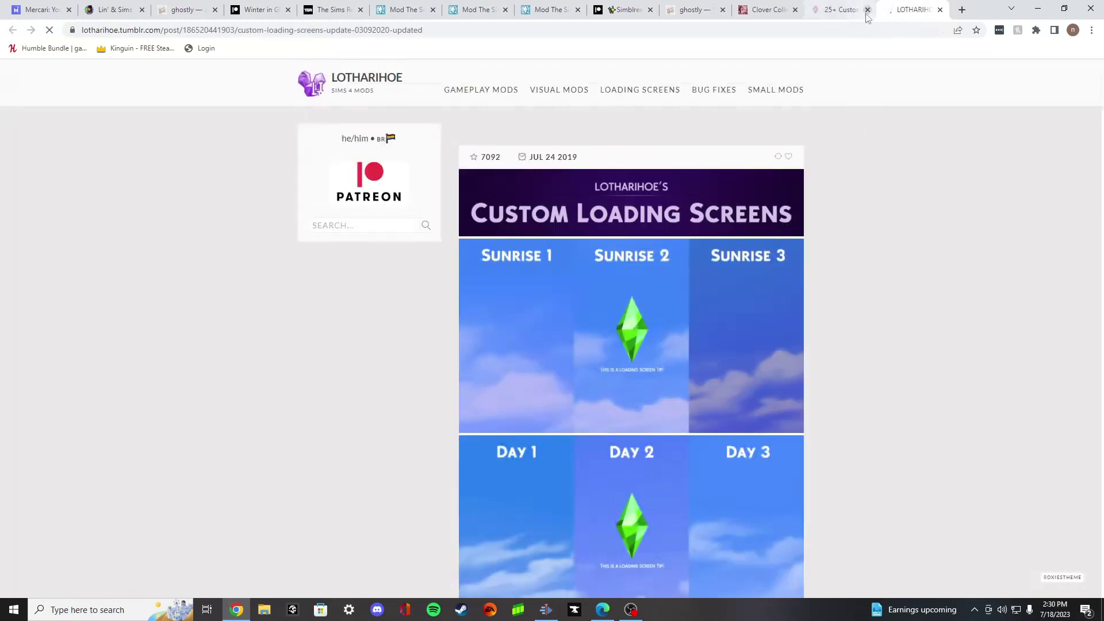
click(868, 10)
click(867, 9)
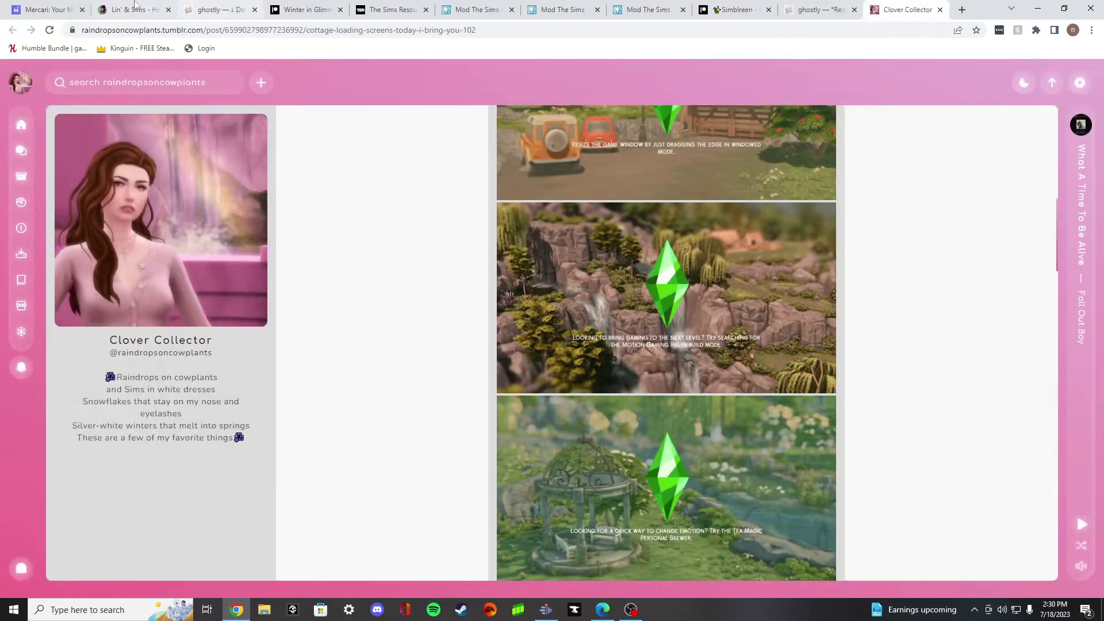
Step: Look through the already open creator pages offering custom loading screens
click(150, 3)
click(260, 4)
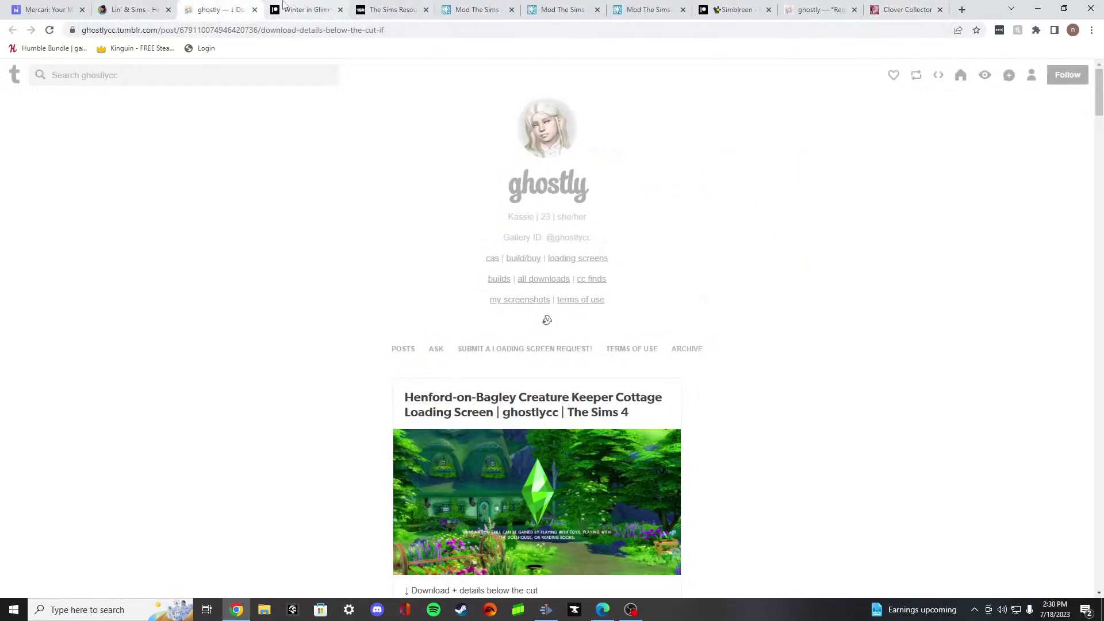
click(284, 6)
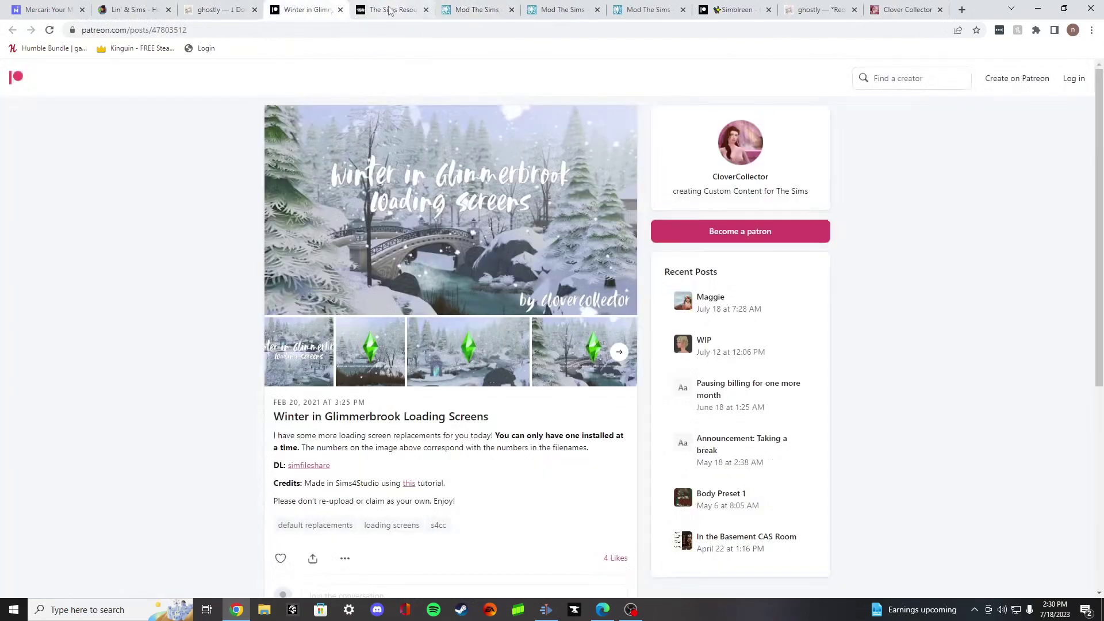
click(391, 11)
click(486, 10)
click(566, 9)
click(645, 9)
click(743, 9)
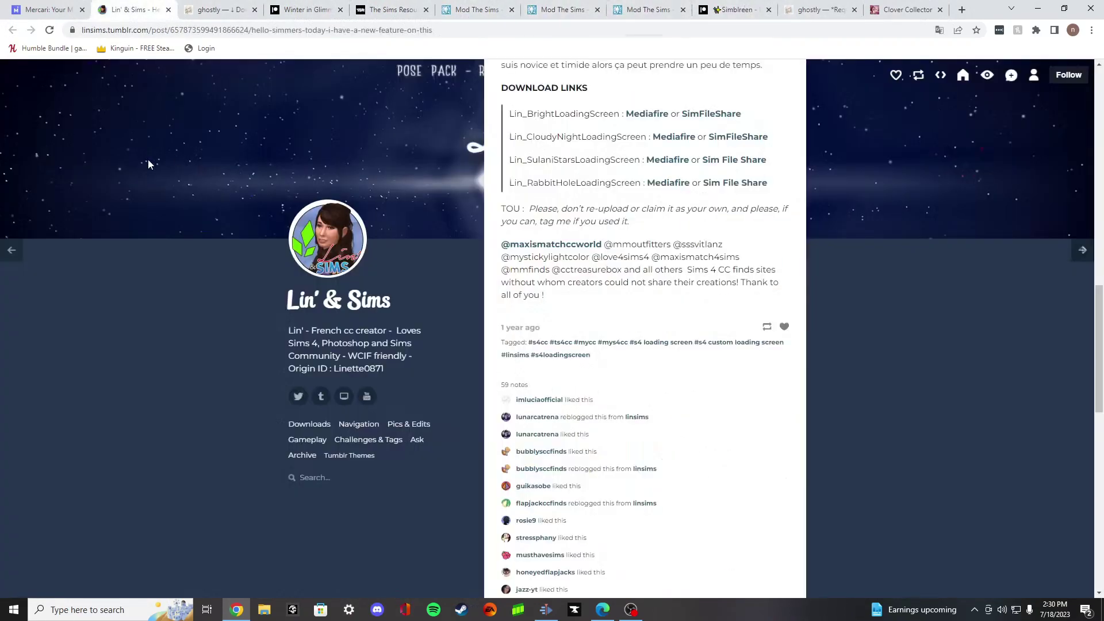
Step: Review the Lin' & Sims post's preview images, installation notes and download links
scroll(364, 296, up, 15)
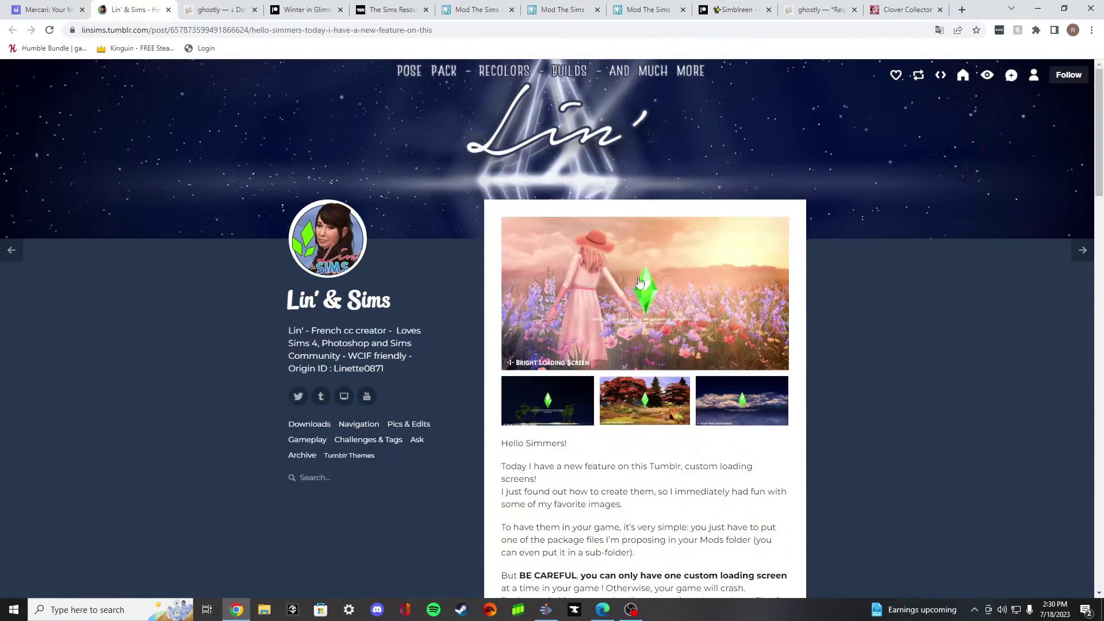
scroll(683, 303, down, 3)
scroll(658, 306, down, 8)
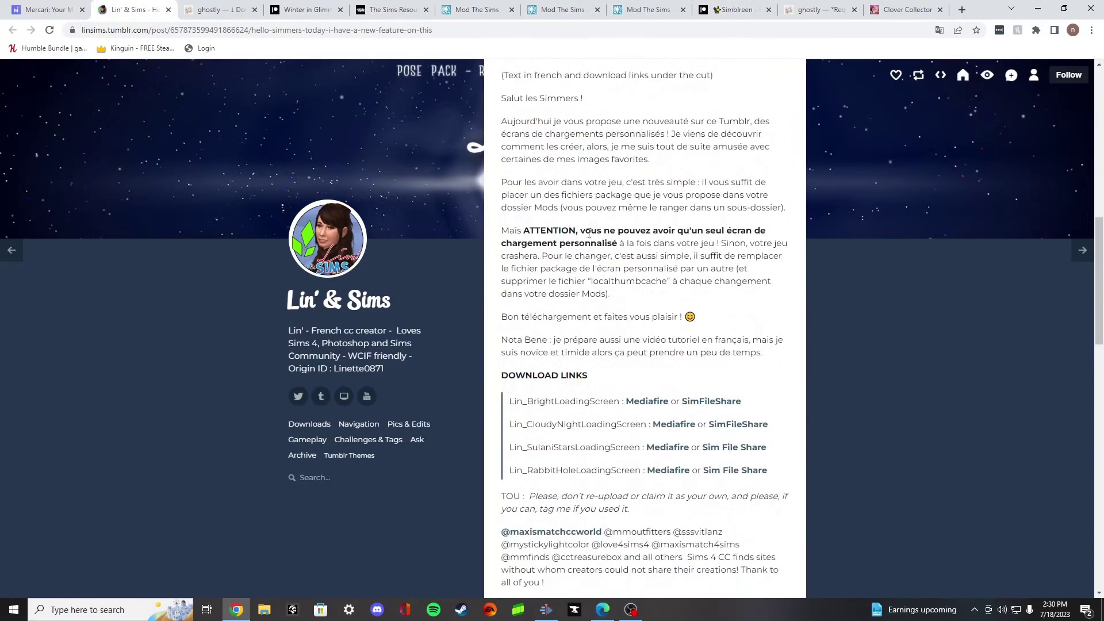
scroll(602, 259, up, 7)
scroll(602, 258, up, 3)
scroll(764, 278, down, 11)
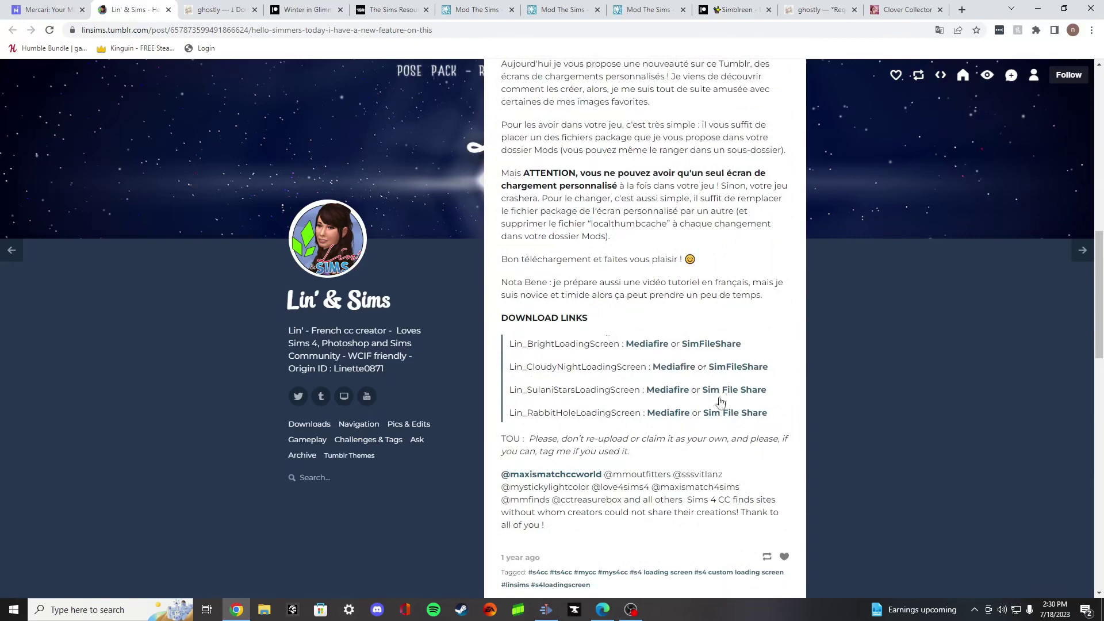
scroll(720, 401, up, 15)
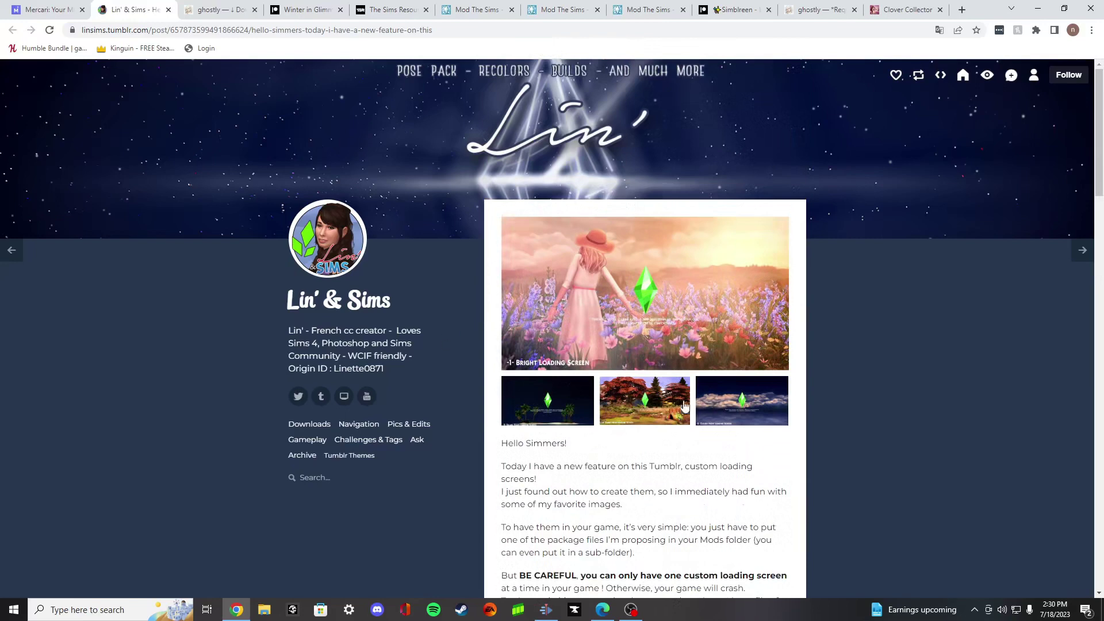
Step: View the Lin' & Sims loading screen previews enlarged, from Rabbit Hole through to Bright, and close the viewer
click(648, 402)
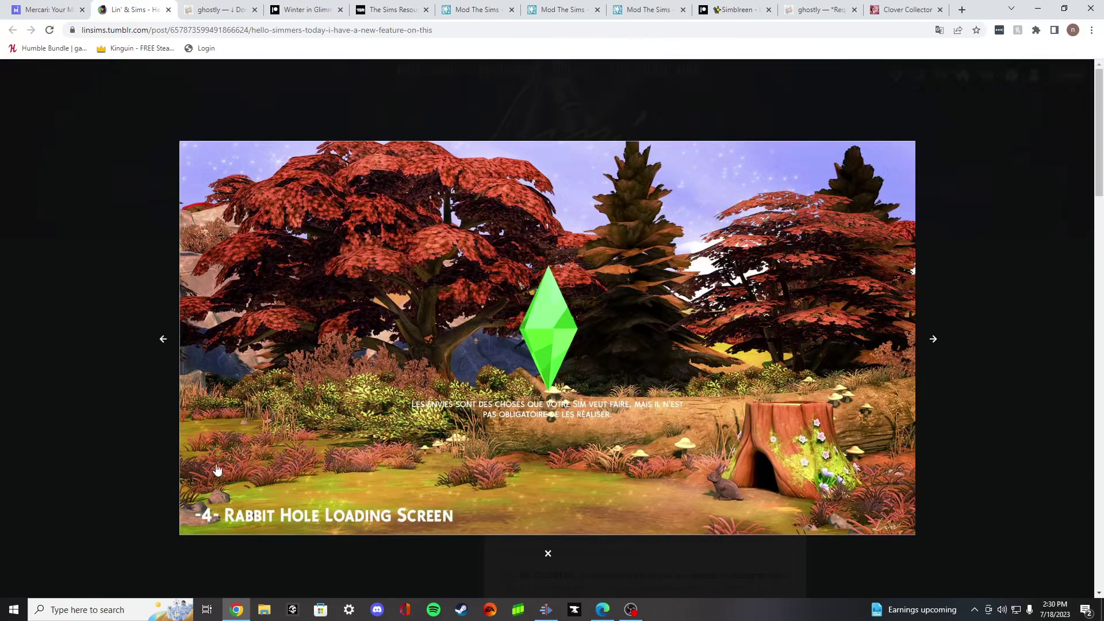
click(162, 341)
click(162, 340)
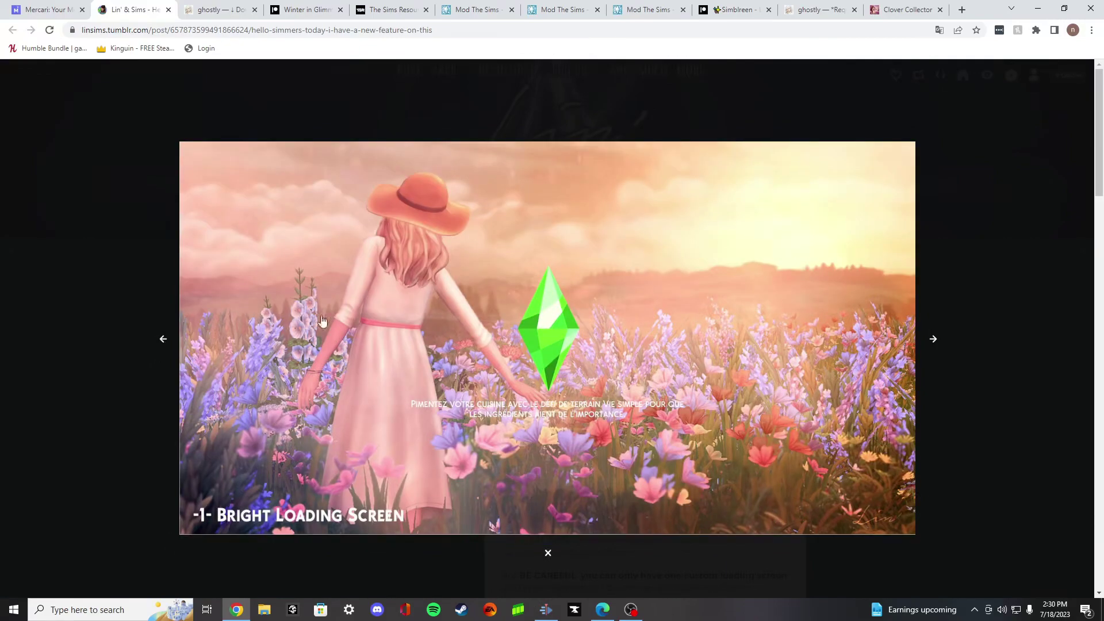
click(1052, 164)
Step: Download the Lin_BrightLoadingScreen and Lin_RabbitHoleLoadingScreen packages from Sim File Share and close the Lin' & Sims pages
scroll(836, 420, down, 12)
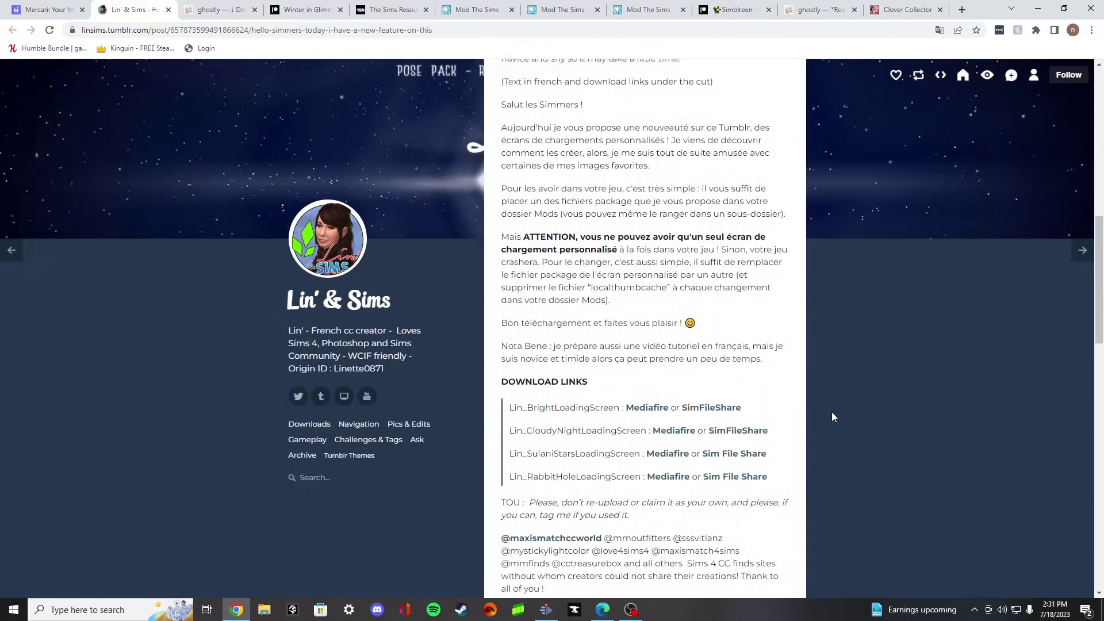
click(713, 287)
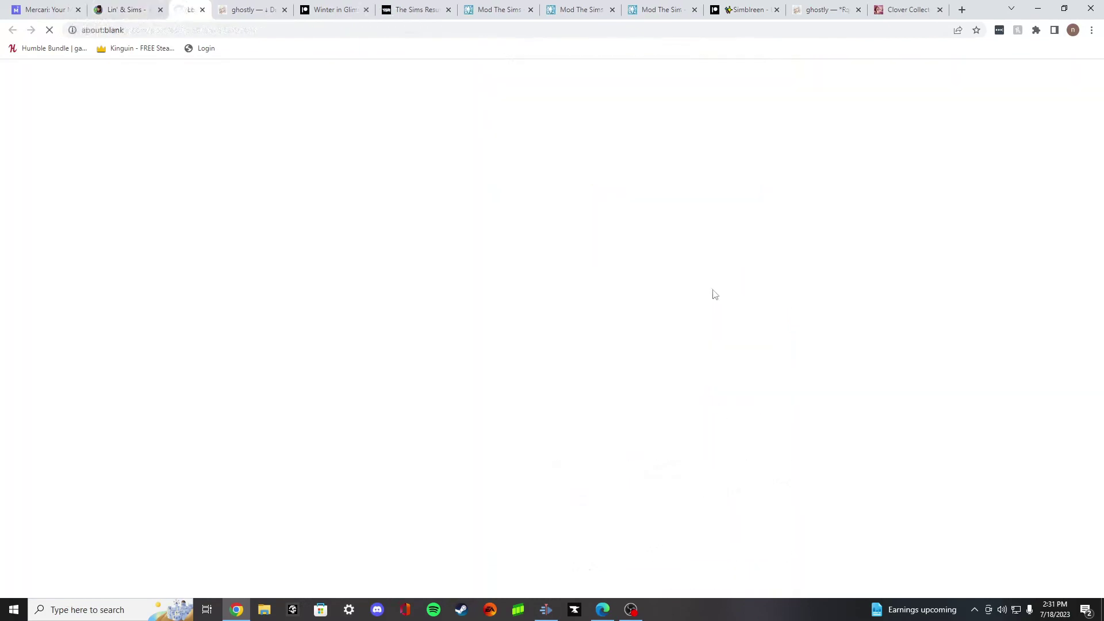
click(148, 7)
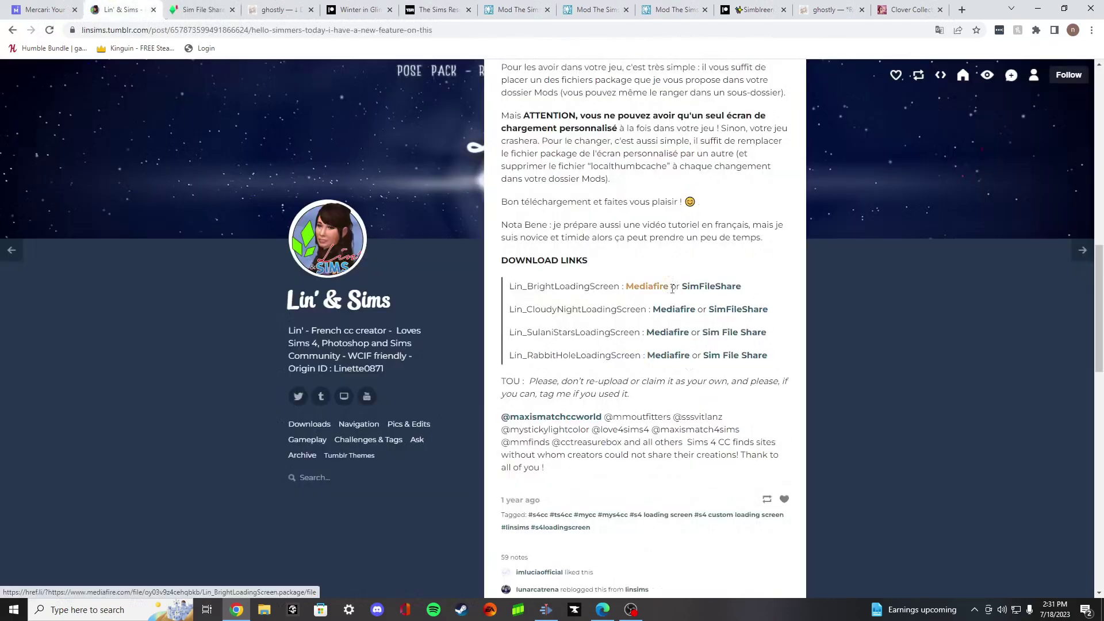
click(751, 357)
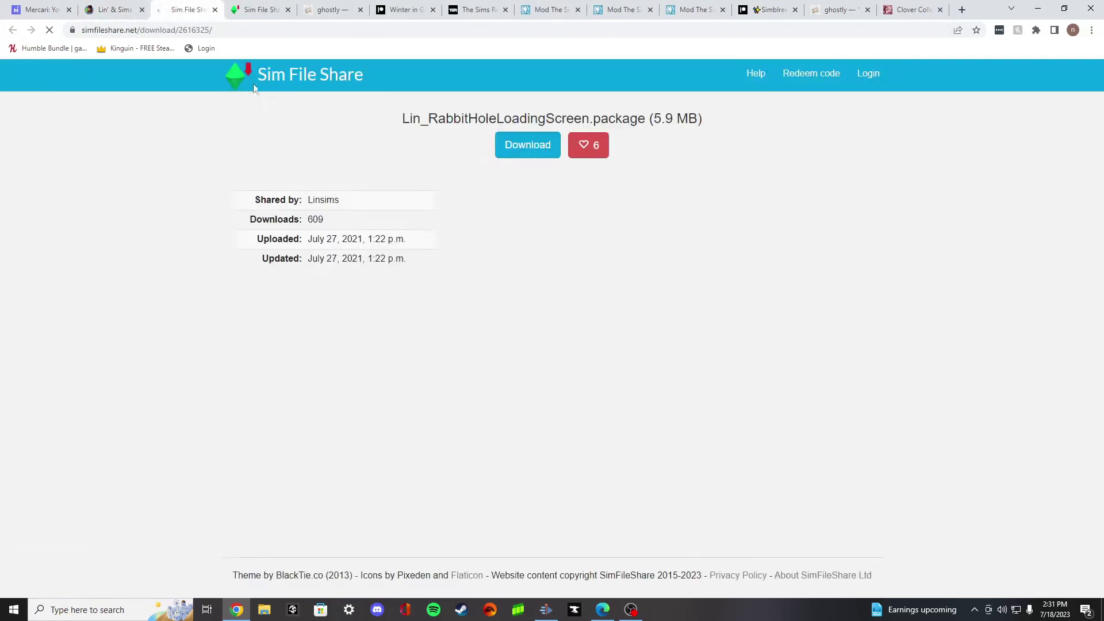
click(256, 9)
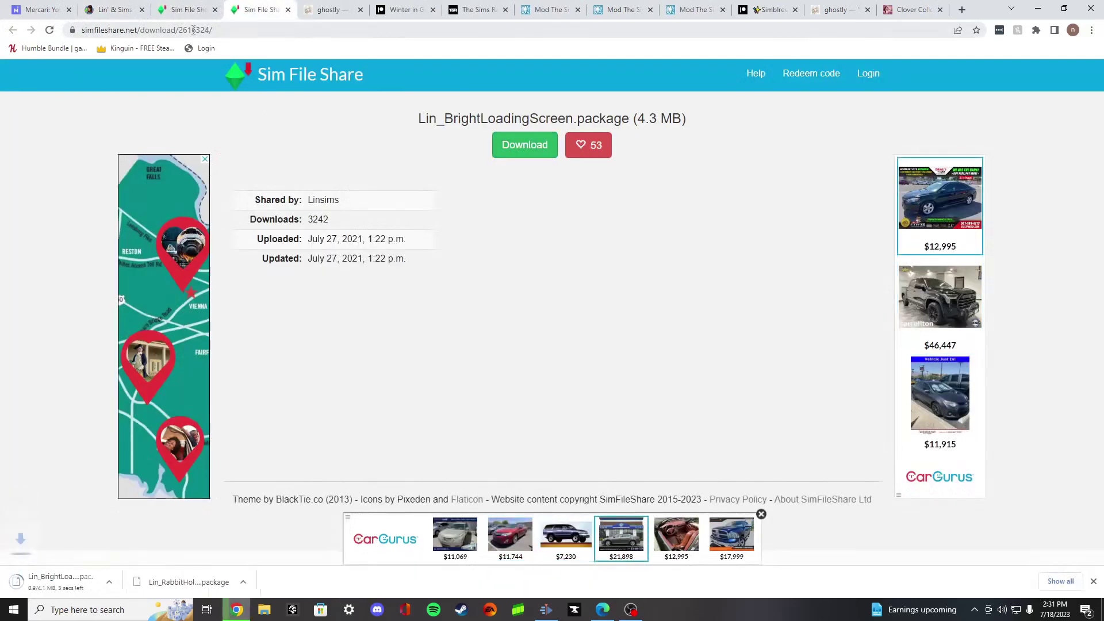
click(115, 10)
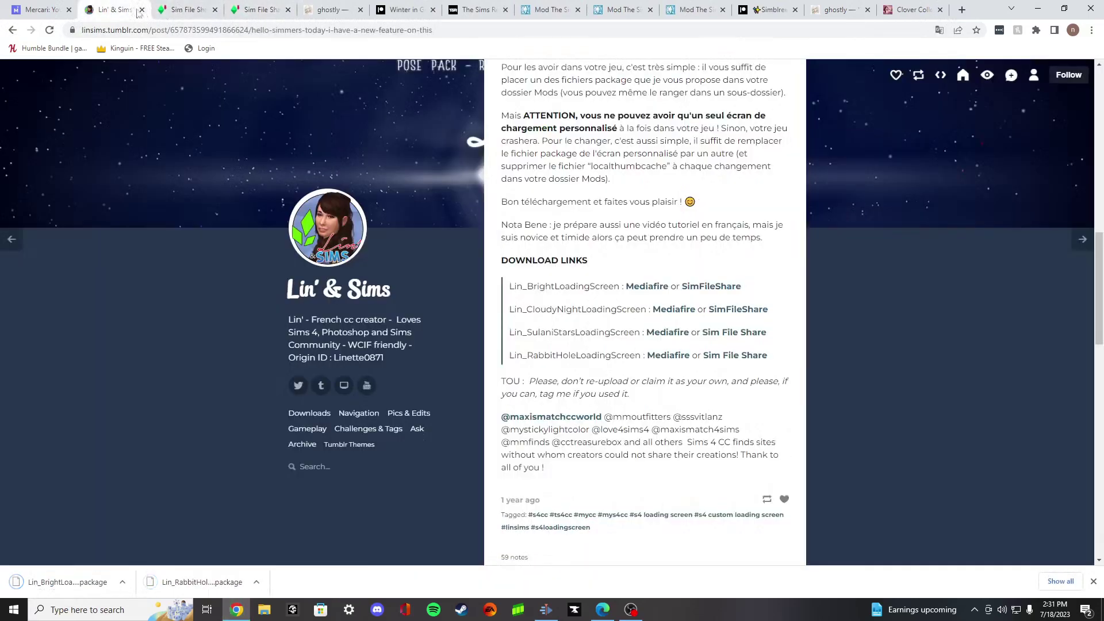
click(142, 10)
click(142, 9)
click(142, 10)
Step: Download ghostlycc's Henford-on-Bagley Creature Keeper Cottage loading screen package from Google Drive and close its page
scroll(817, 312, down, 3)
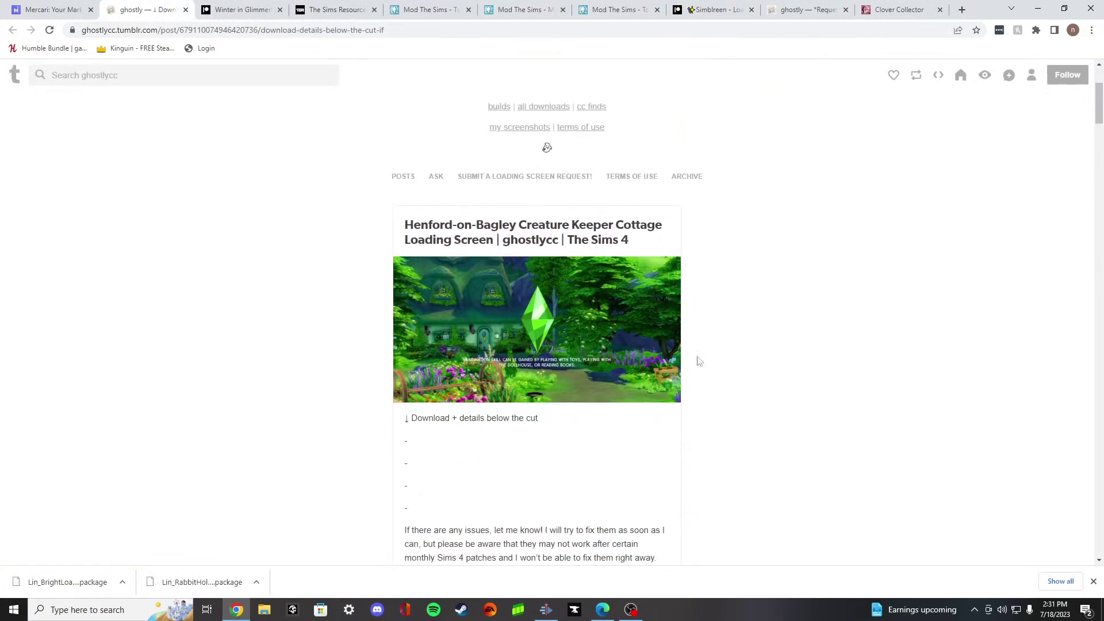
scroll(729, 368, up, 3)
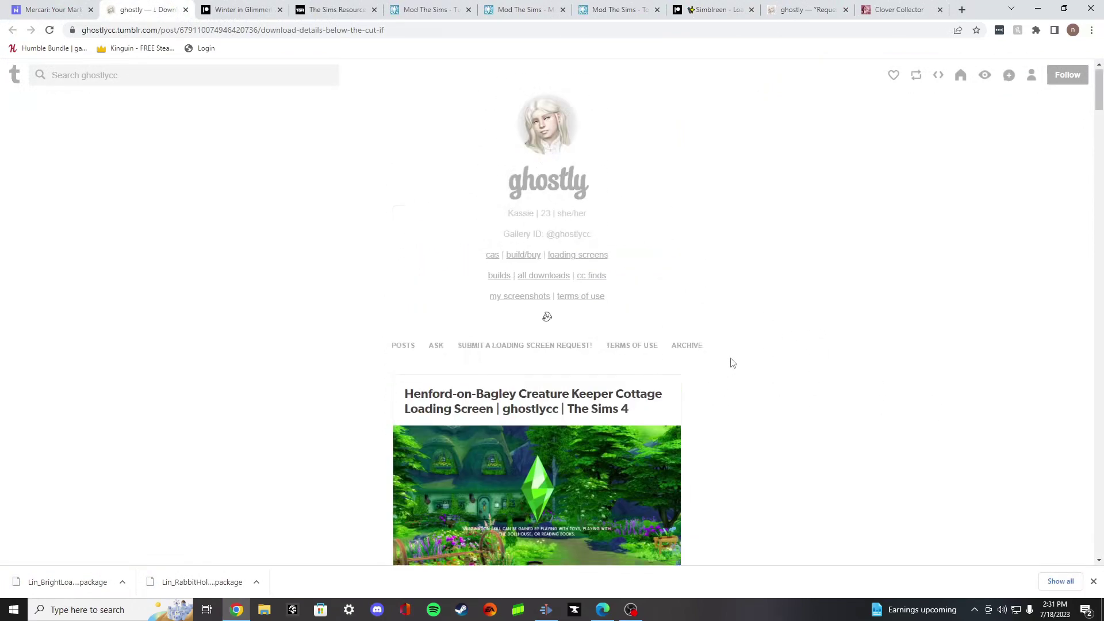
scroll(729, 363, down, 3)
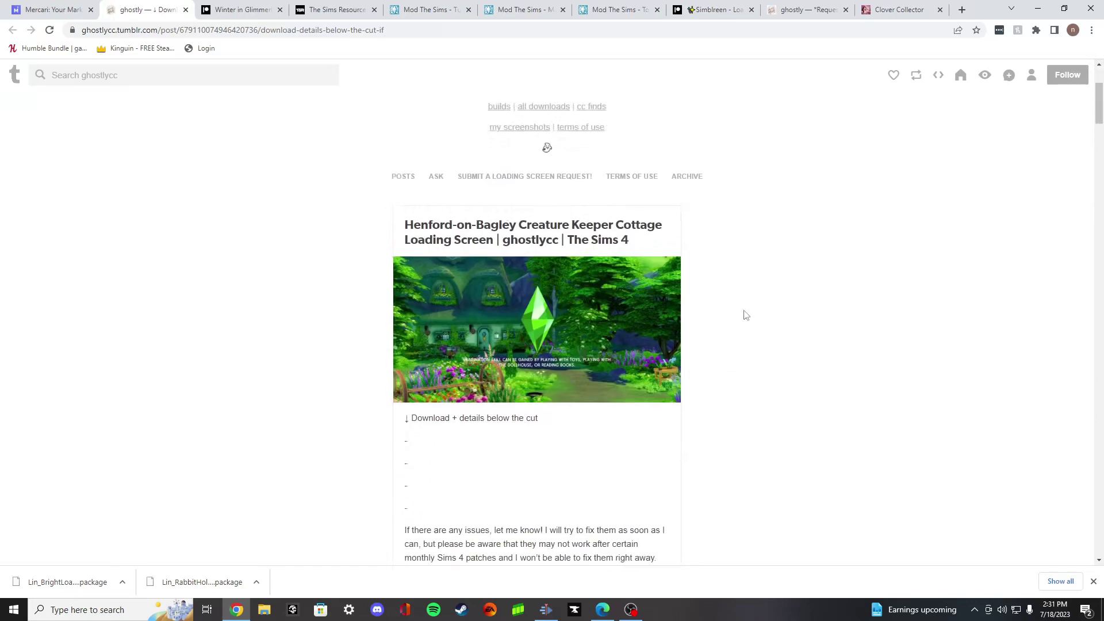
scroll(772, 463, down, 1)
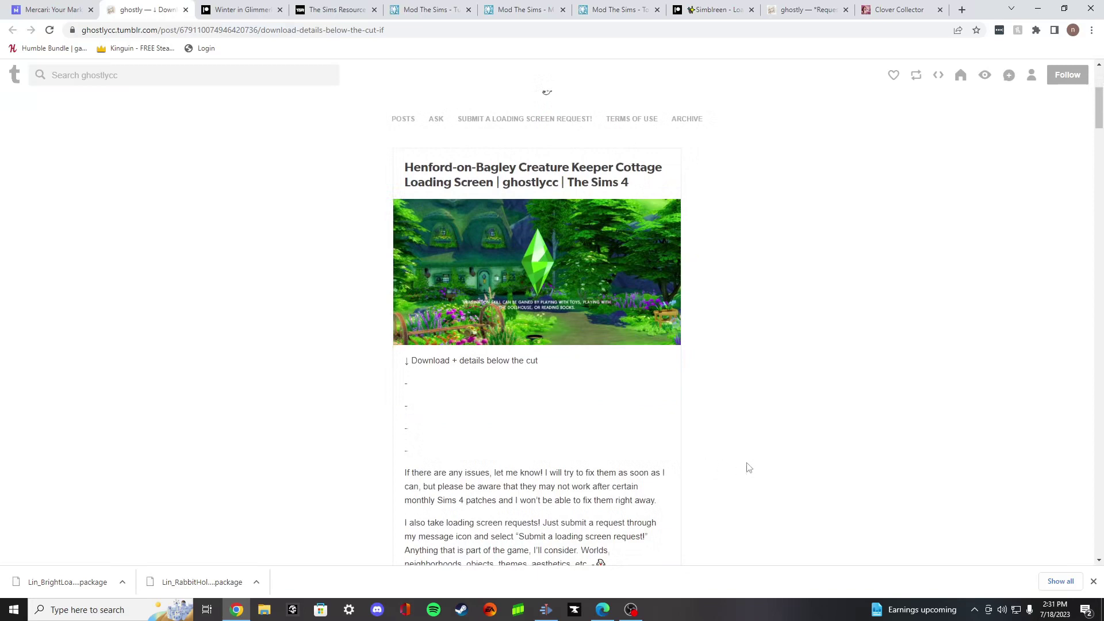
scroll(749, 467, down, 6)
click(460, 344)
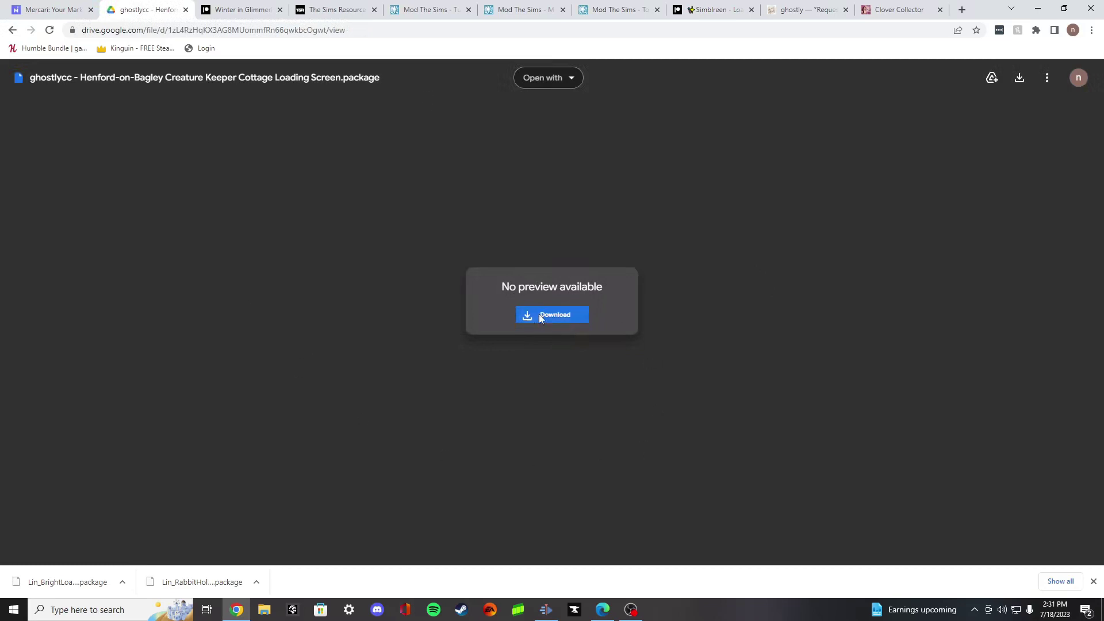
click(540, 317)
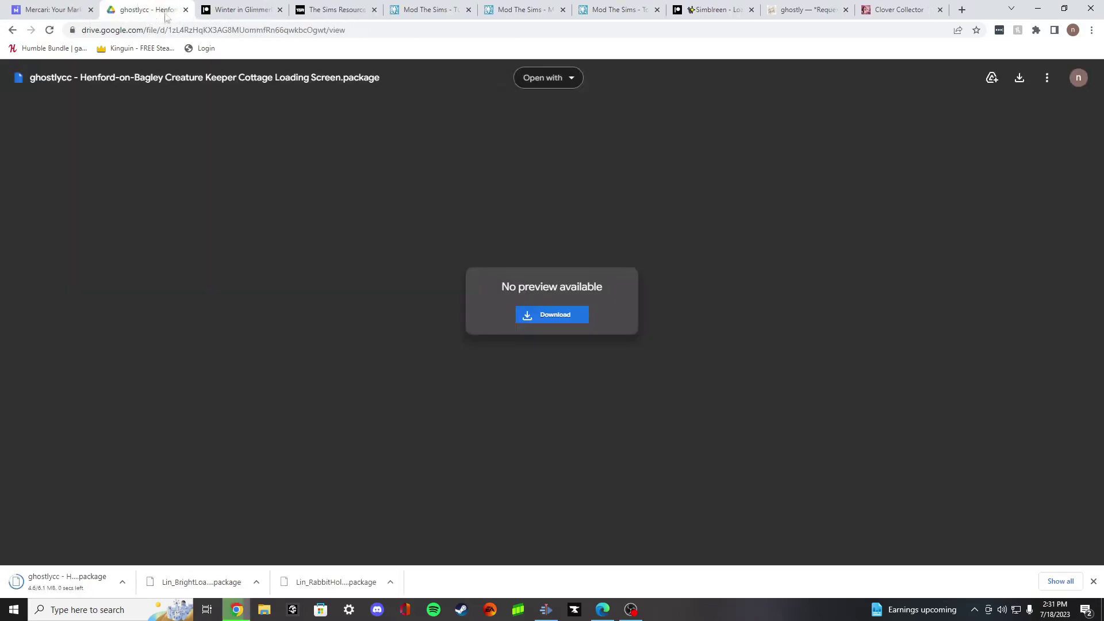
click(186, 11)
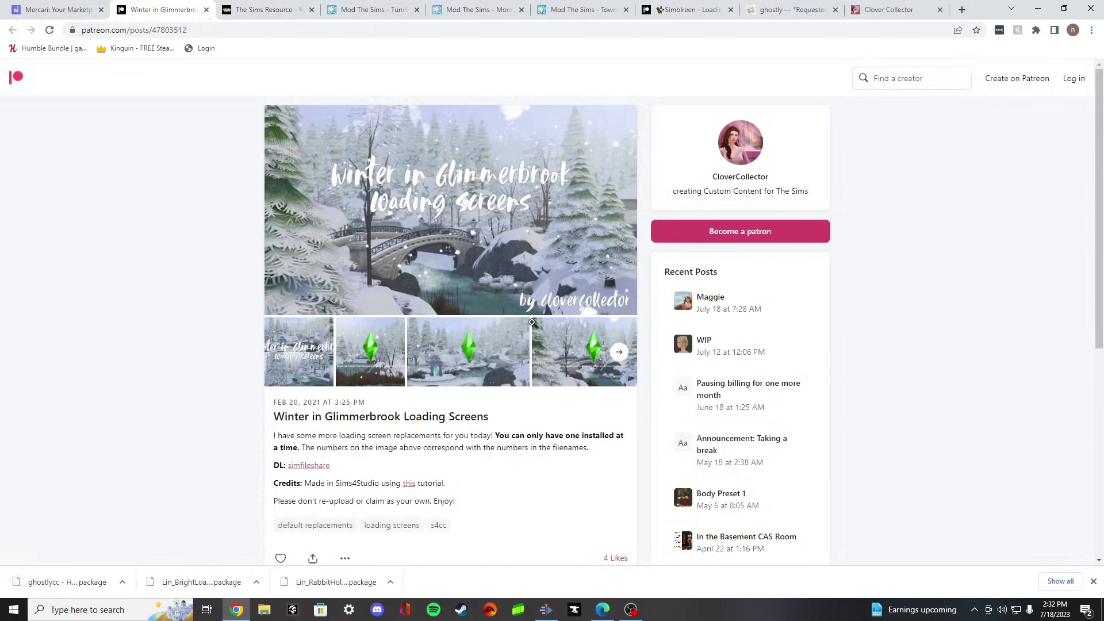
Step: Open CloverCollector's Winter in Glimmerbrook folder on Sim File Share and download the WinterGlimmer01 package
scroll(513, 249, down, 4)
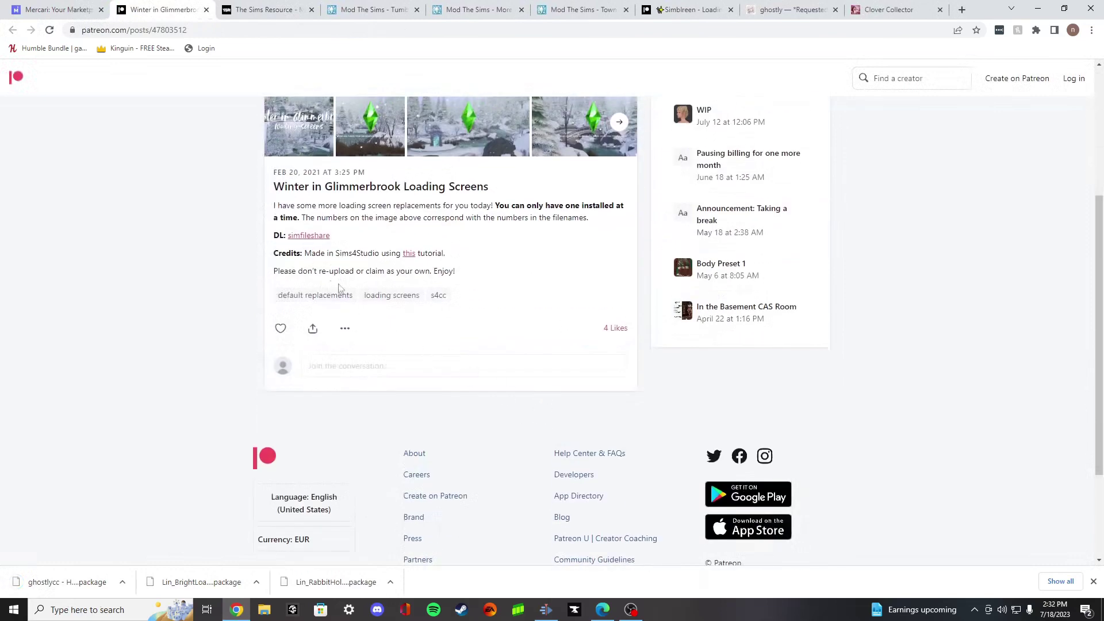
click(309, 237)
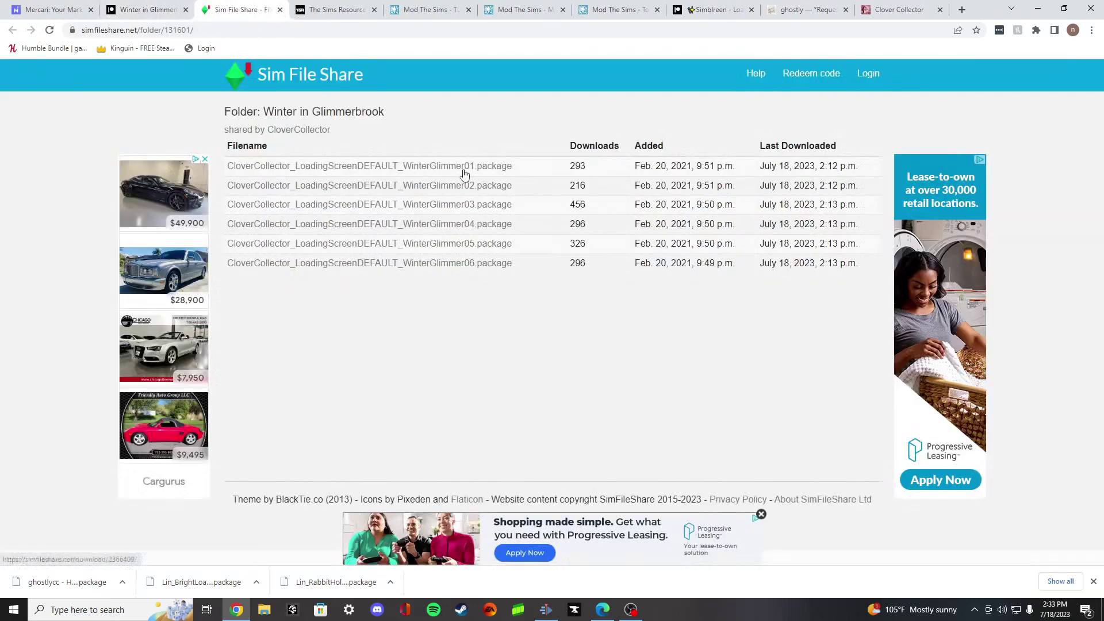
click(464, 171)
click(526, 144)
key(ctrl+shift+Tab)
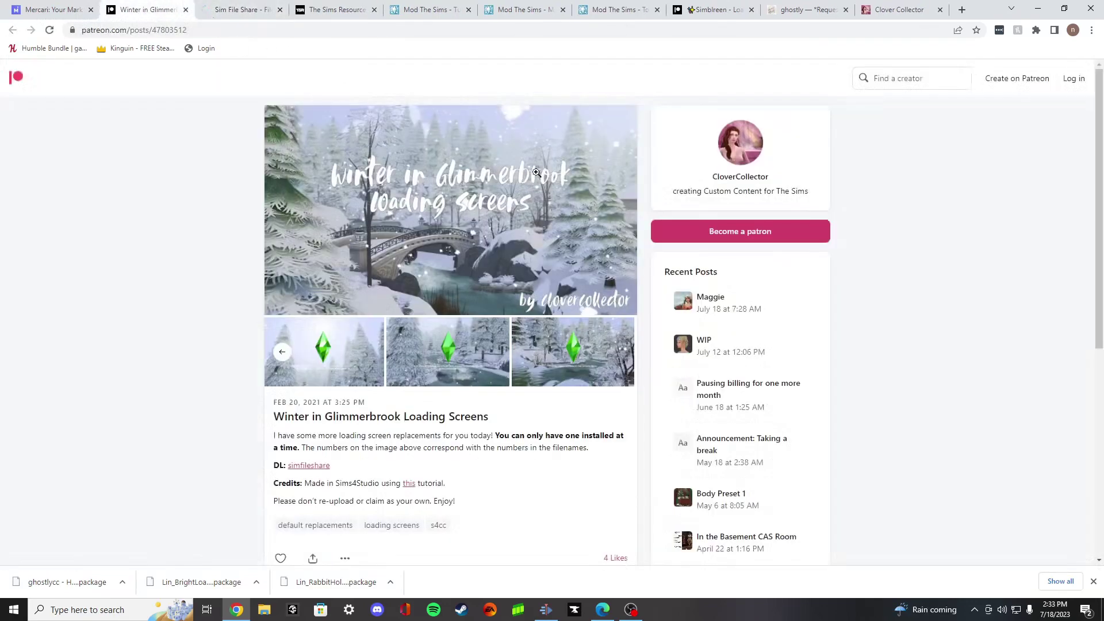
key(ctrl+Tab)
Step: Download the WinterGlimmer04 and WinterGlimmer05 packages from the Winter in Glimmerbrook folder
click(14, 30)
click(441, 233)
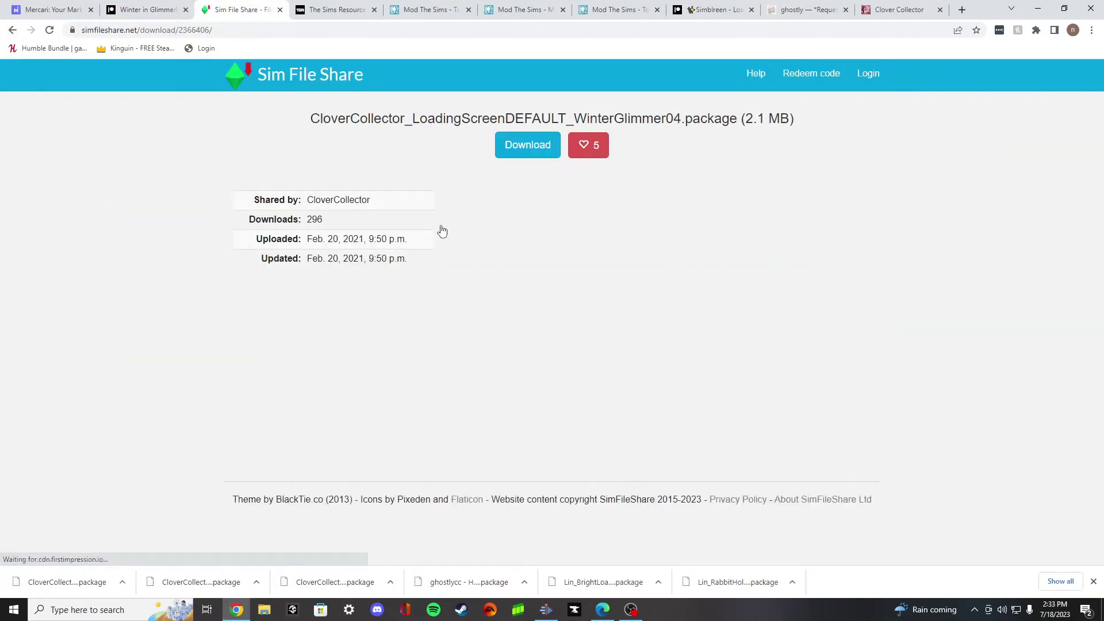
click(517, 150)
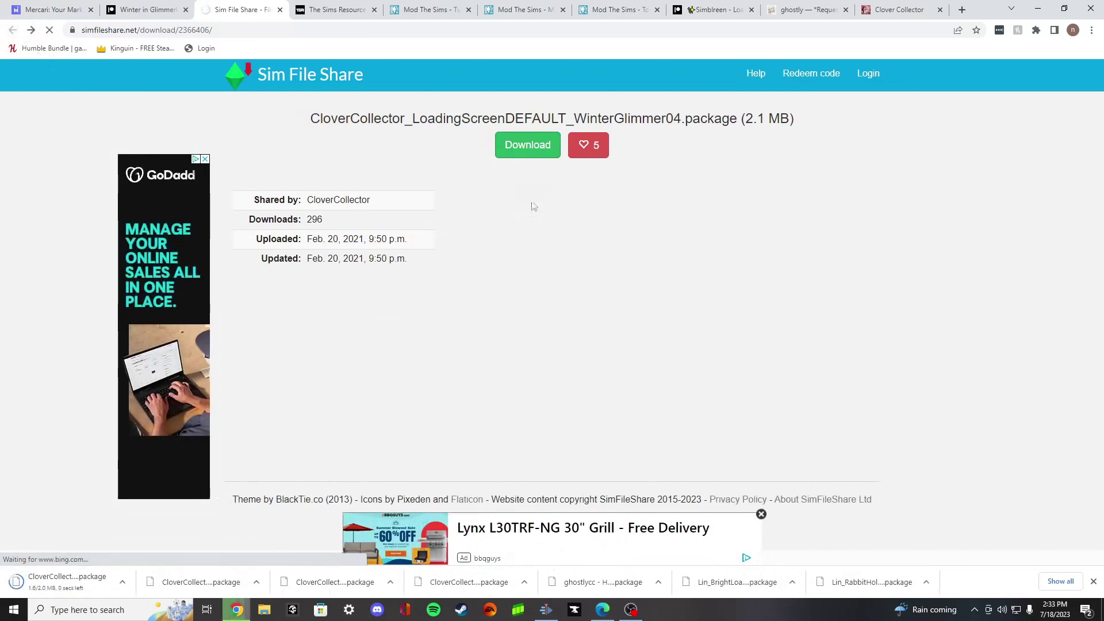
key(alt+Left)
click(488, 245)
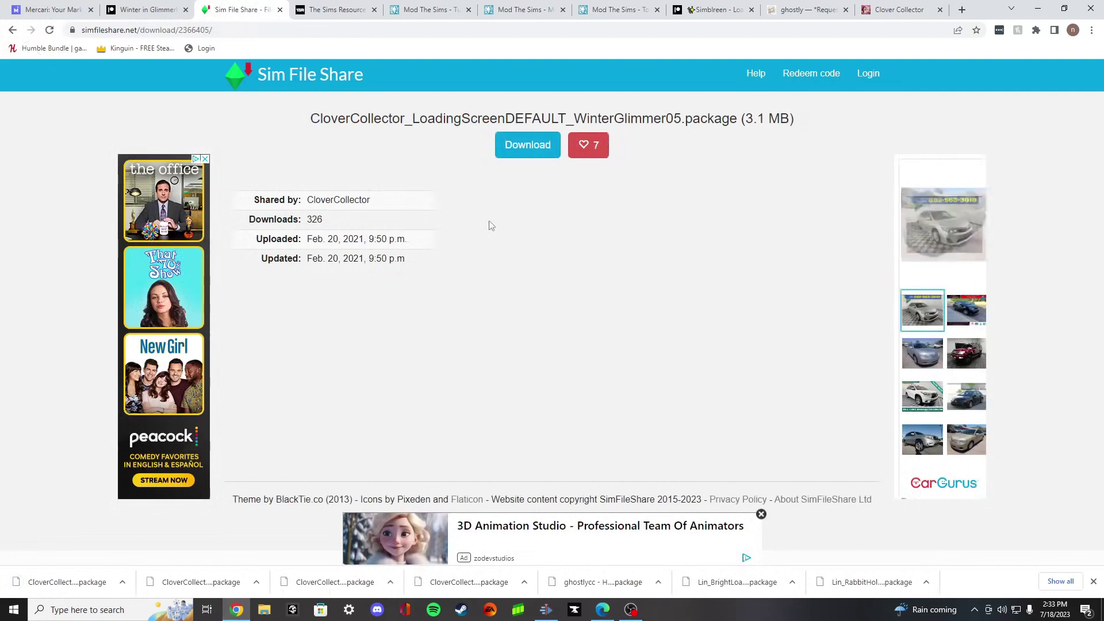
click(512, 150)
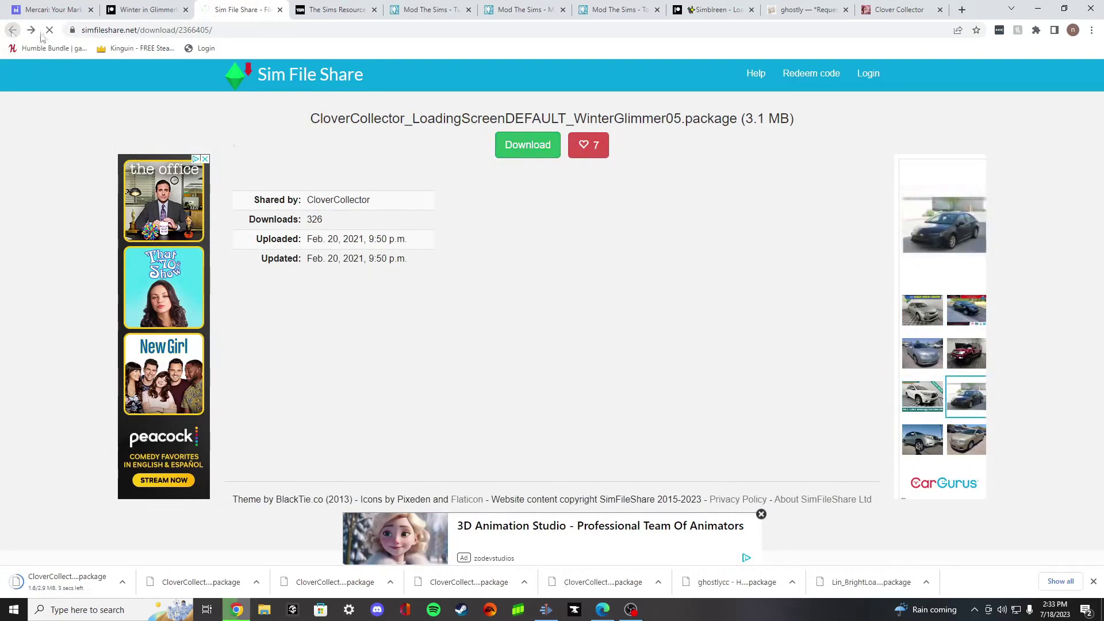
Step: Download the WinterGlimmer06 package and close the Sim File Share and Winter in Glimmerbrook pages
key(alt+Left)
click(475, 266)
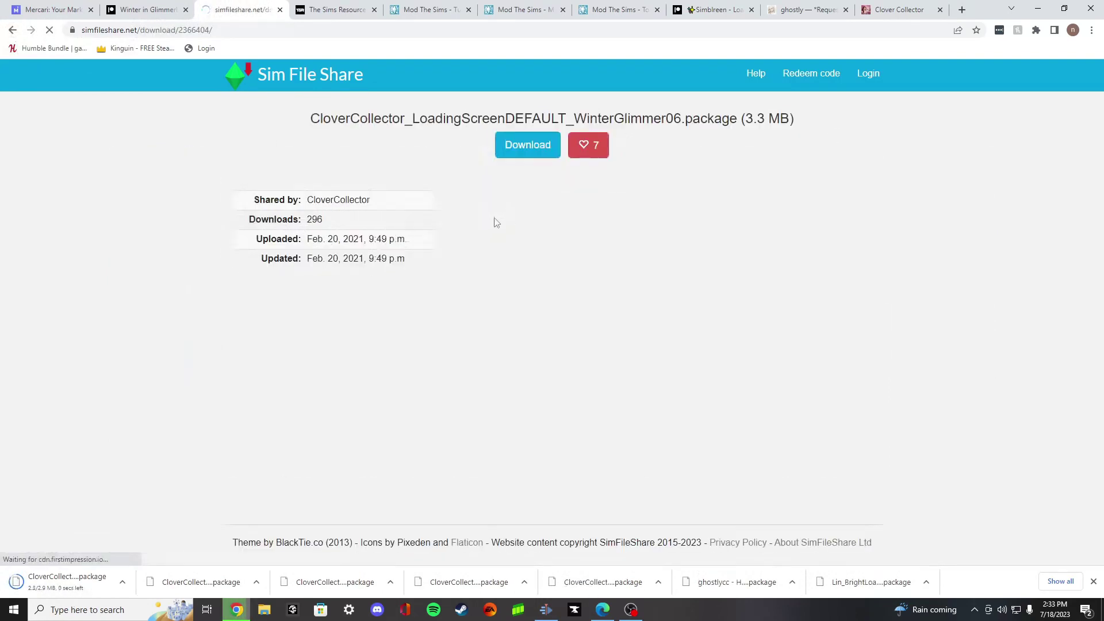
click(517, 152)
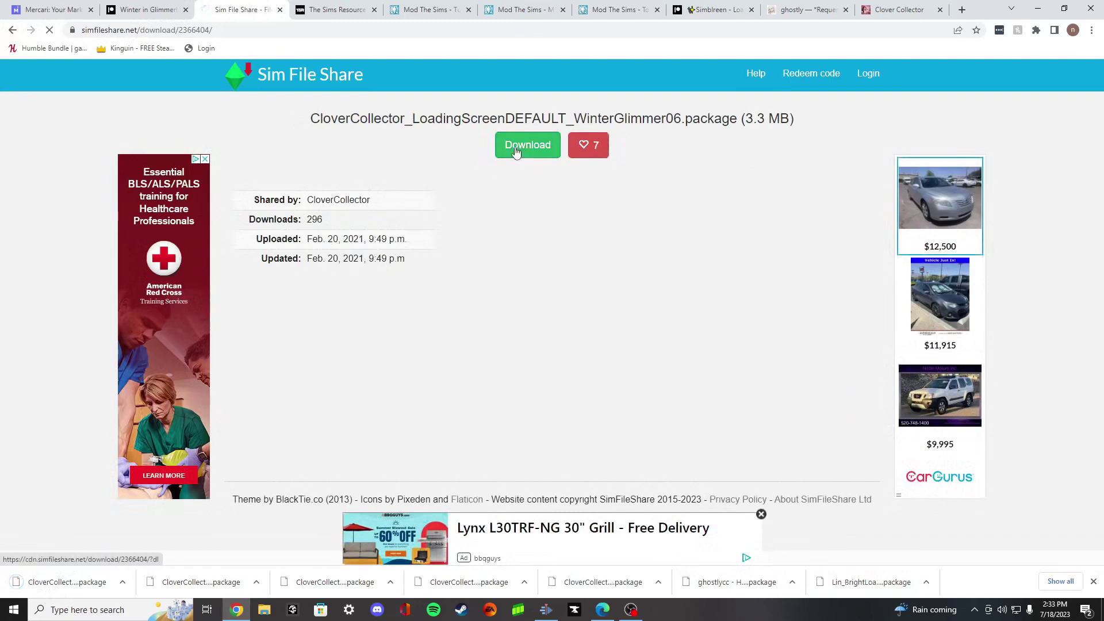
key(ctrl+w)
key(ctrl+w)
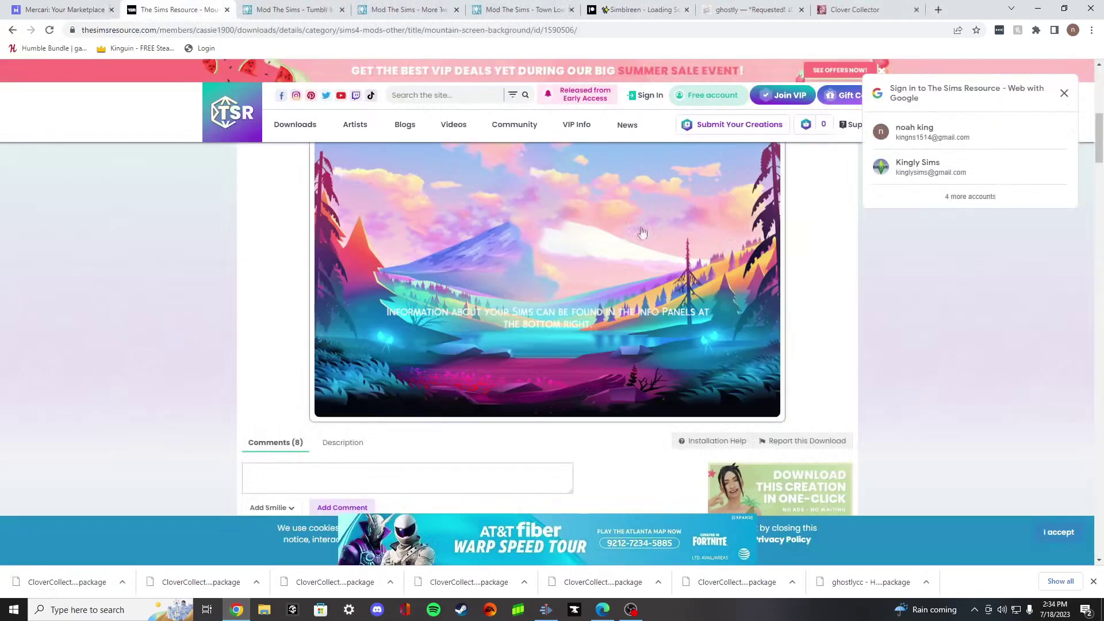
Step: View the description of cassie1900's Mountain screen background on The Sims Resource, download the item and close its page
scroll(640, 355, up, 2)
scroll(628, 375, down, 1)
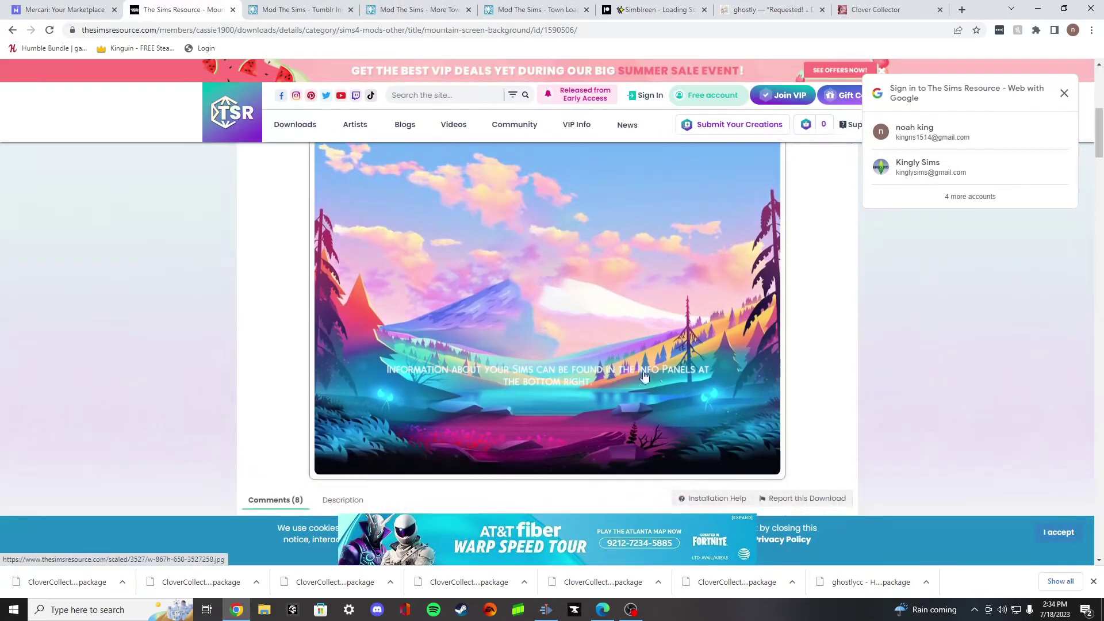
scroll(915, 399, down, 1)
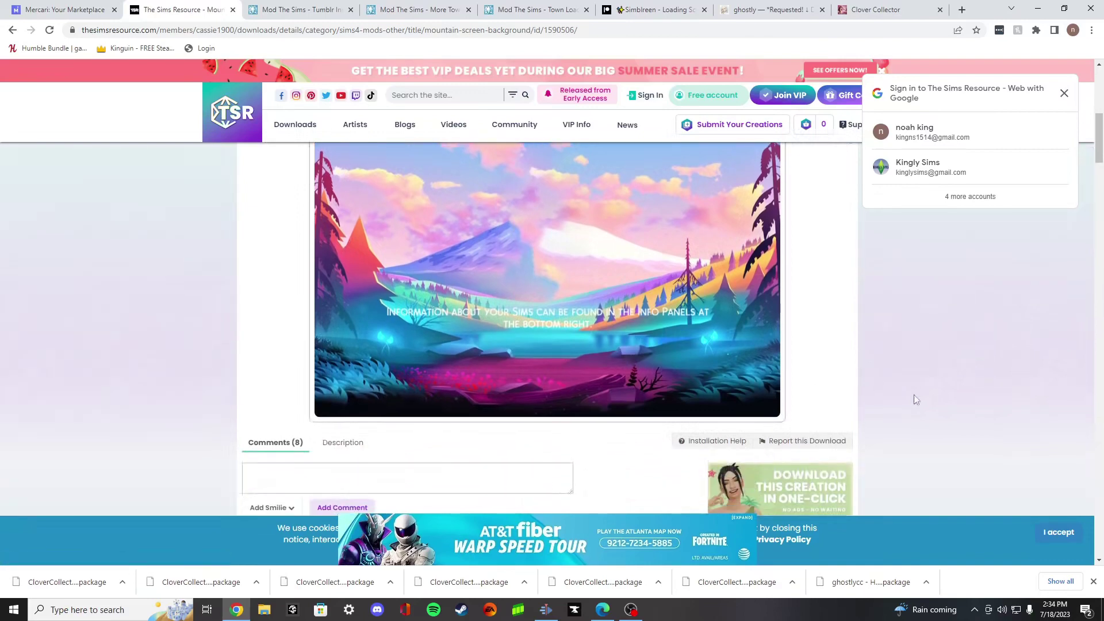
click(343, 444)
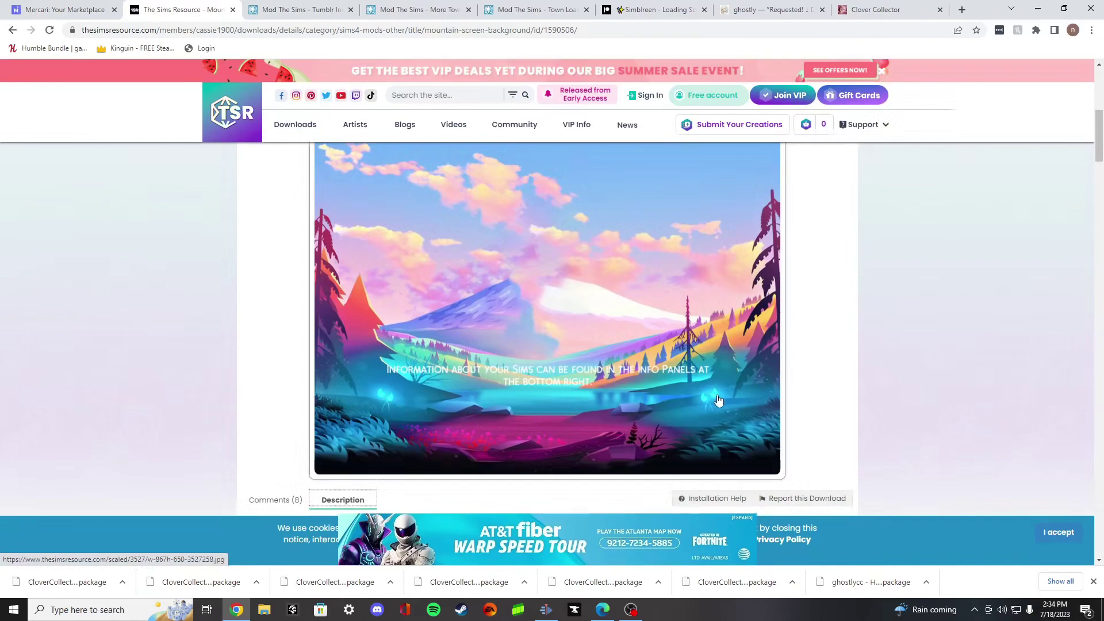
scroll(719, 397, down, 2)
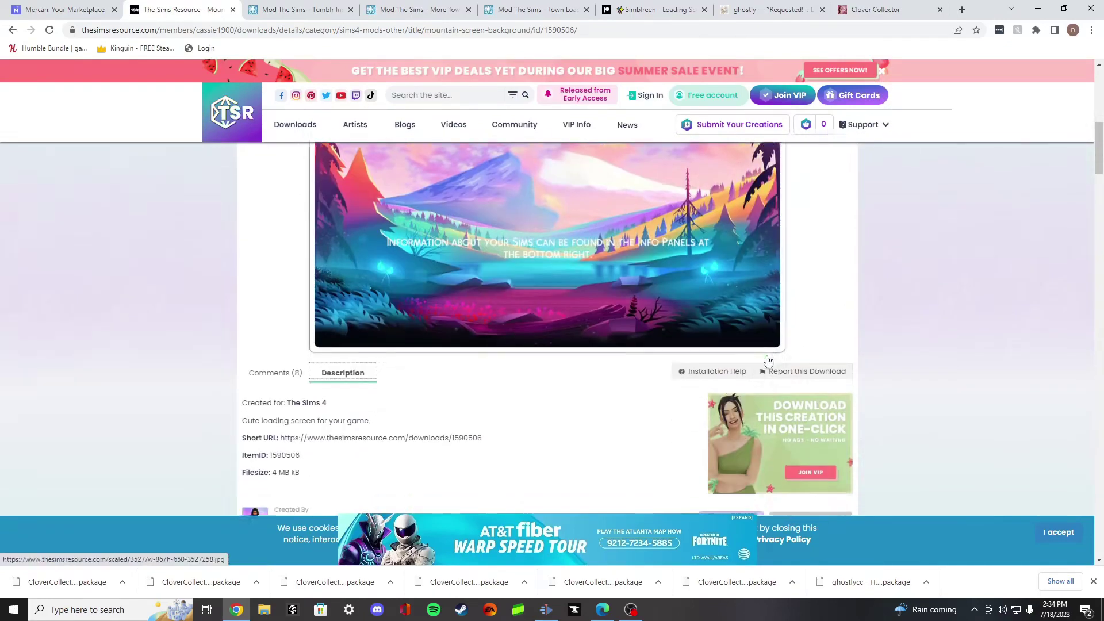
scroll(768, 360, down, 4)
click(726, 300)
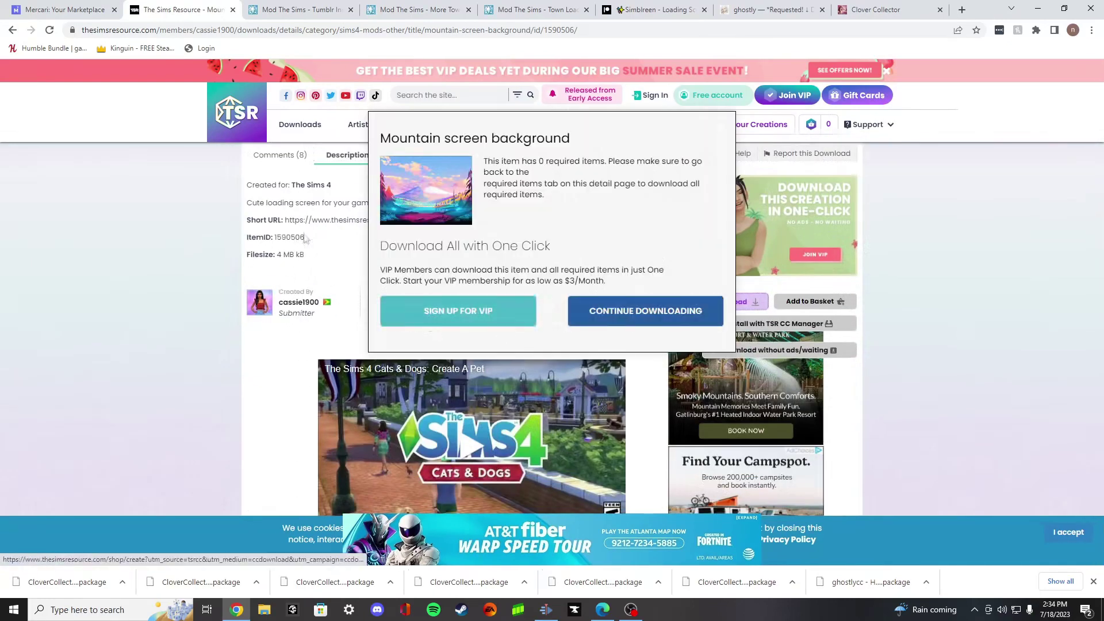
key(ctrl+w)
Step: Look through the preview screenshots of the Tumblr Inspired Loading Screens on Mod The Sims in both directions
click(65, 269)
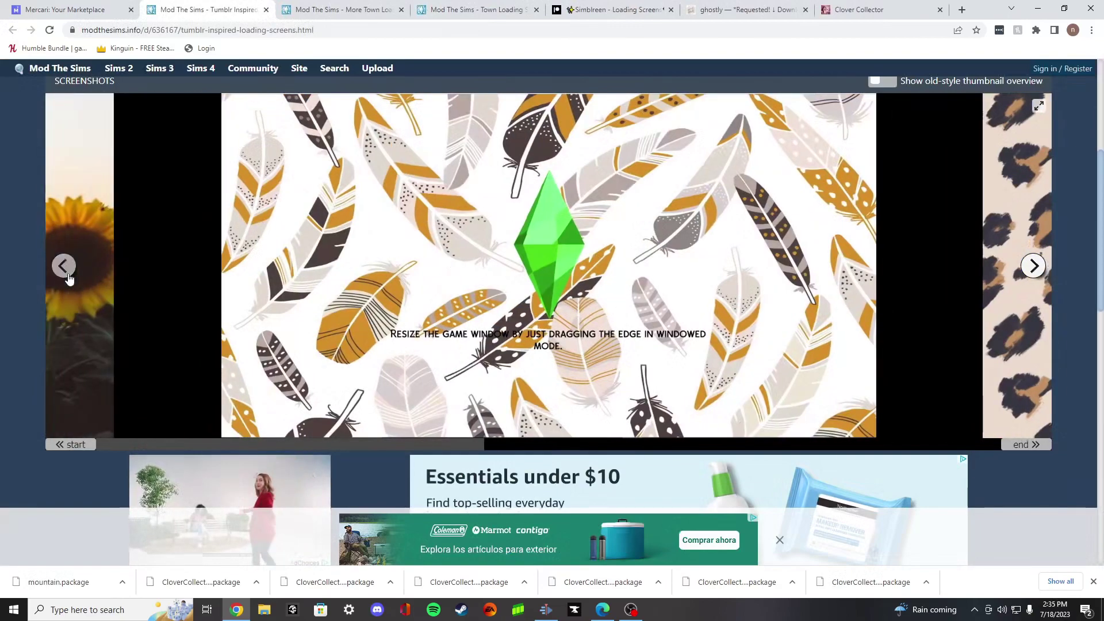
click(66, 270)
click(65, 267)
click(1034, 270)
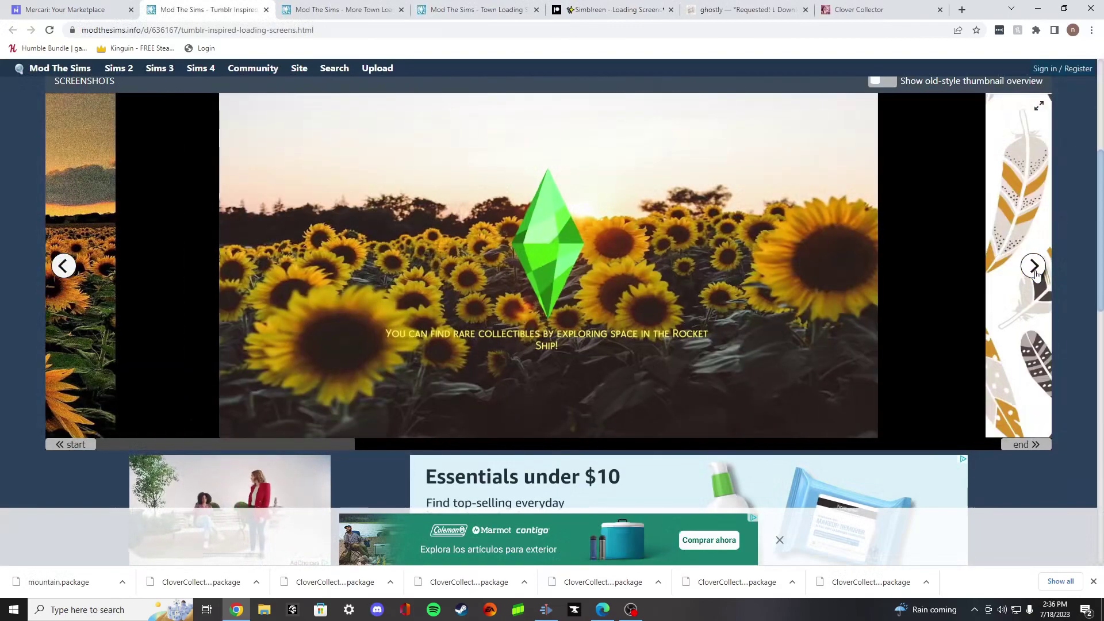
click(63, 267)
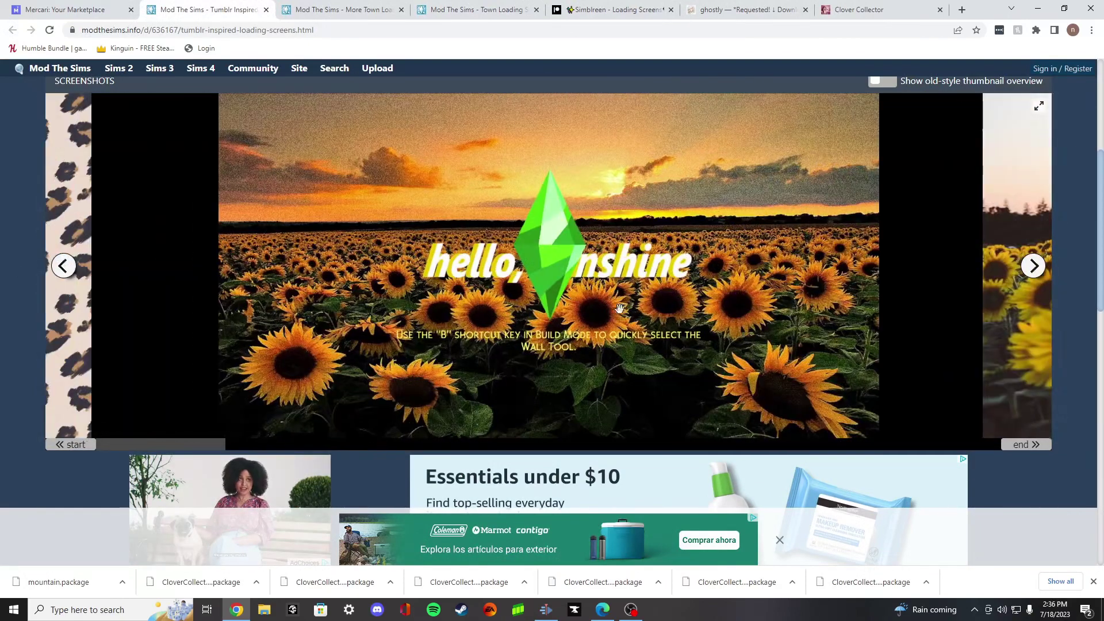
click(1034, 267)
click(1034, 266)
click(1035, 268)
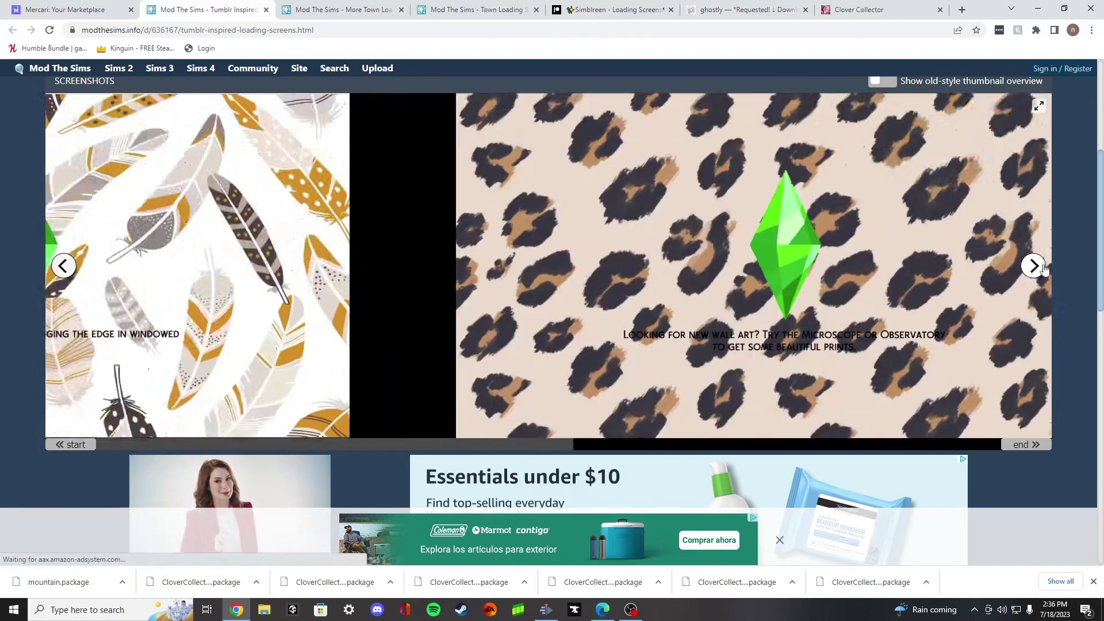
click(1034, 267)
click(1034, 267)
click(1034, 266)
Step: Download the TumblrInspiredLoadingScreens zip from the mod's file list and close its page
scroll(564, 370, down, 6)
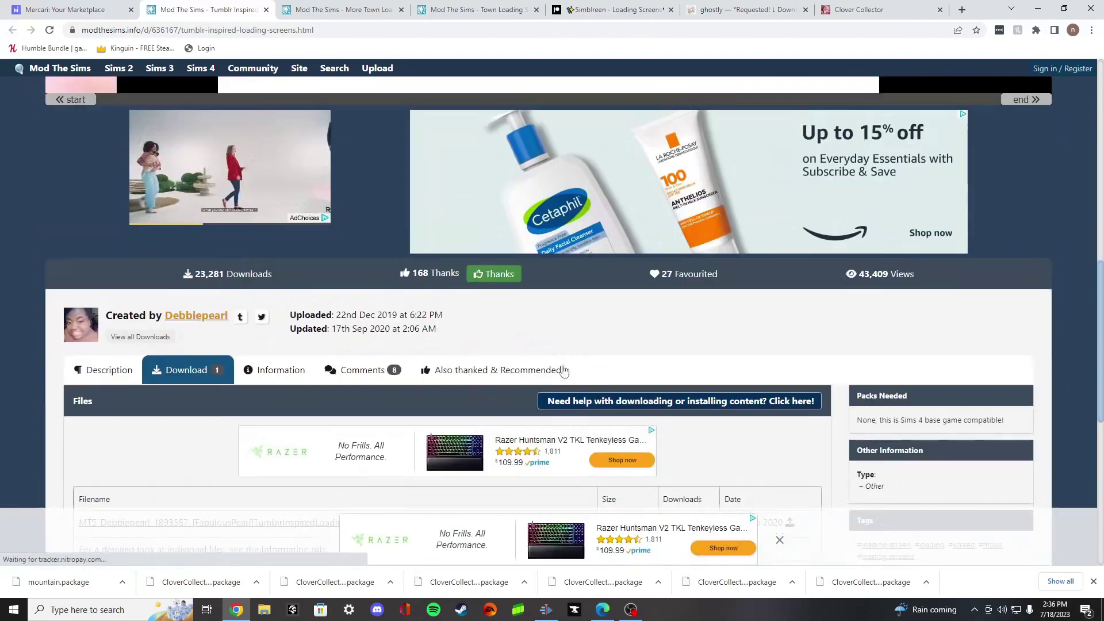
scroll(564, 371, down, 4)
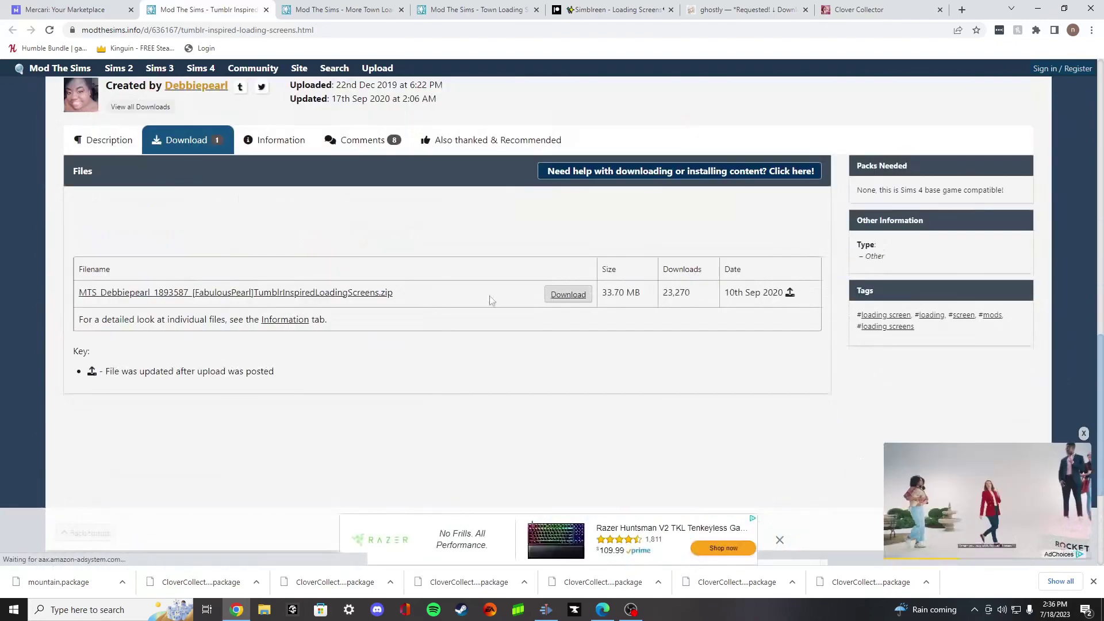
click(562, 295)
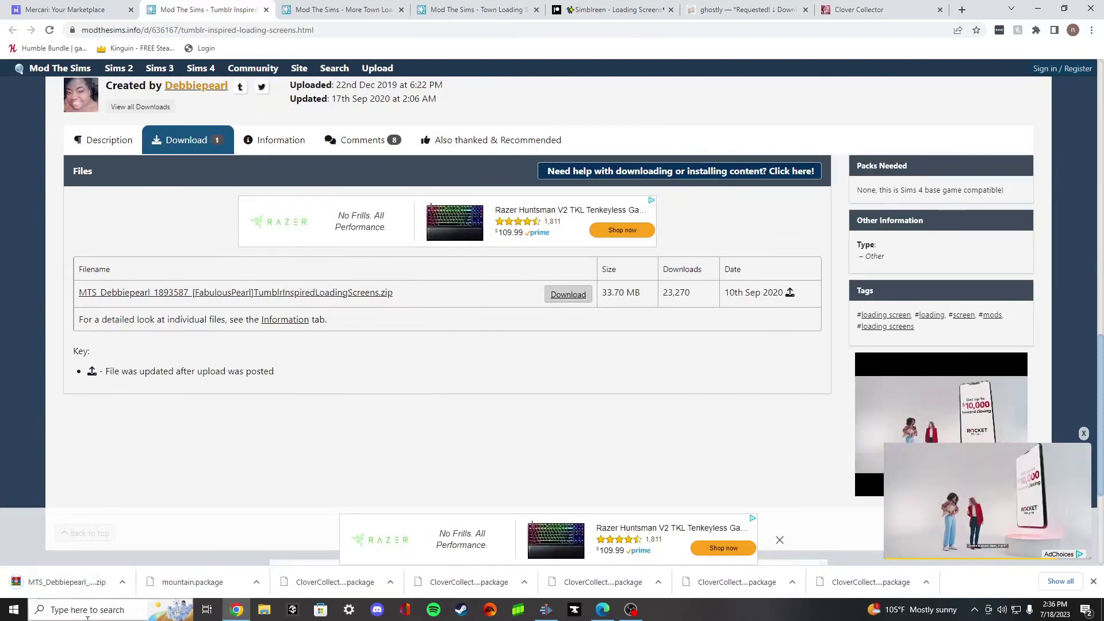
click(267, 10)
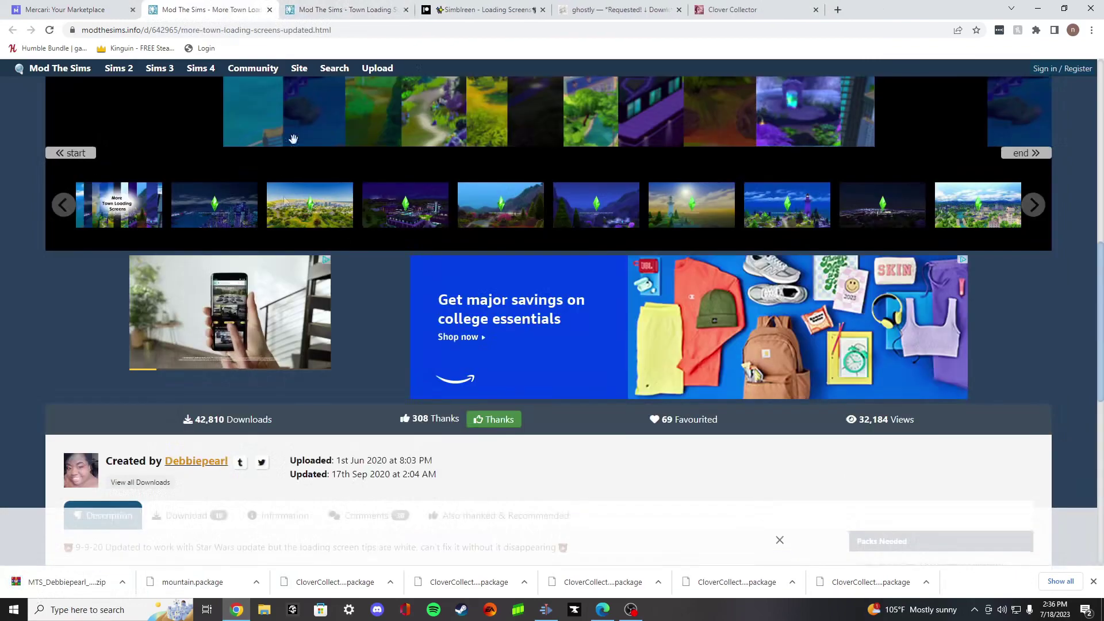
Step: Look through the gallery previews of the More Town Loading Screens mod
scroll(575, 311, down, 3)
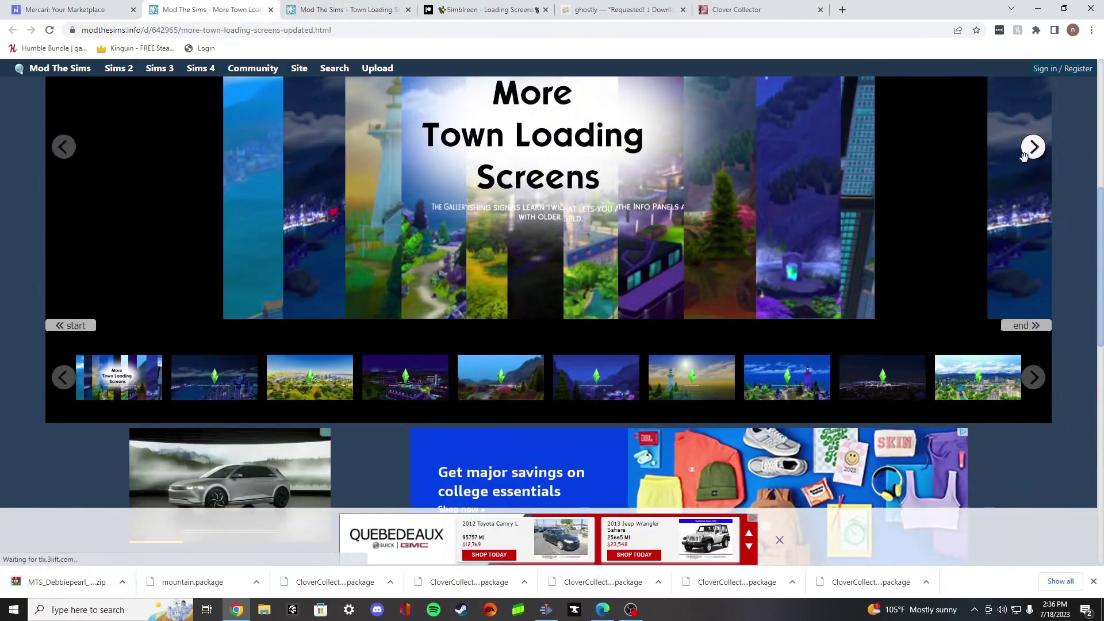
click(1037, 149)
click(1035, 147)
click(1035, 147)
click(1035, 147)
Step: Show the Town Loading Screens mod page and enlarge its night-time village preview
key(ctrl+Tab)
scroll(394, 260, up, 5)
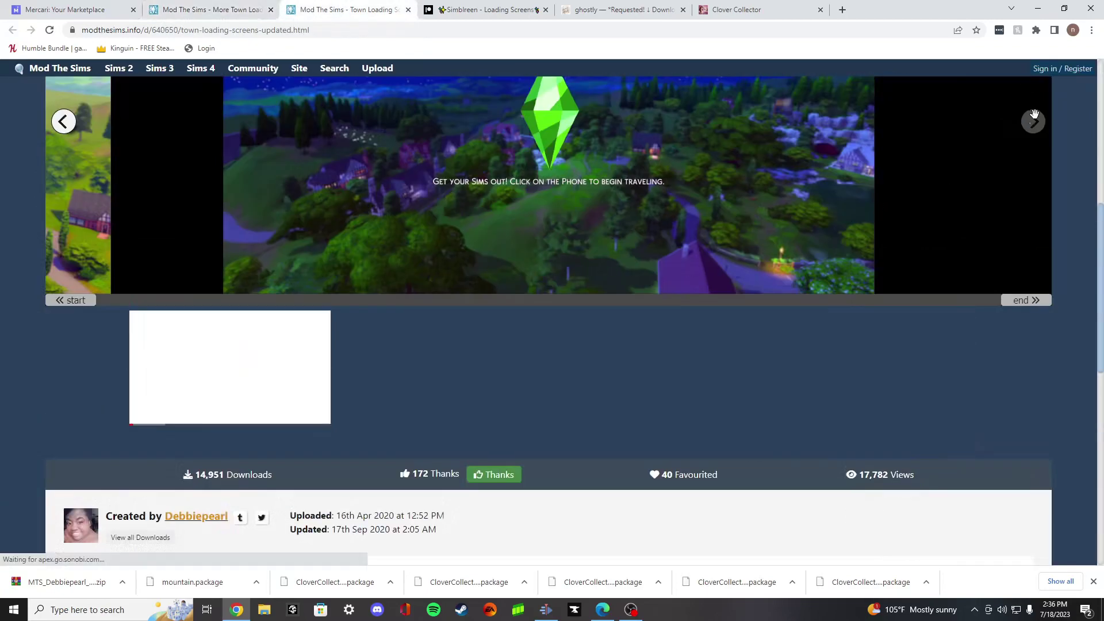
click(568, 128)
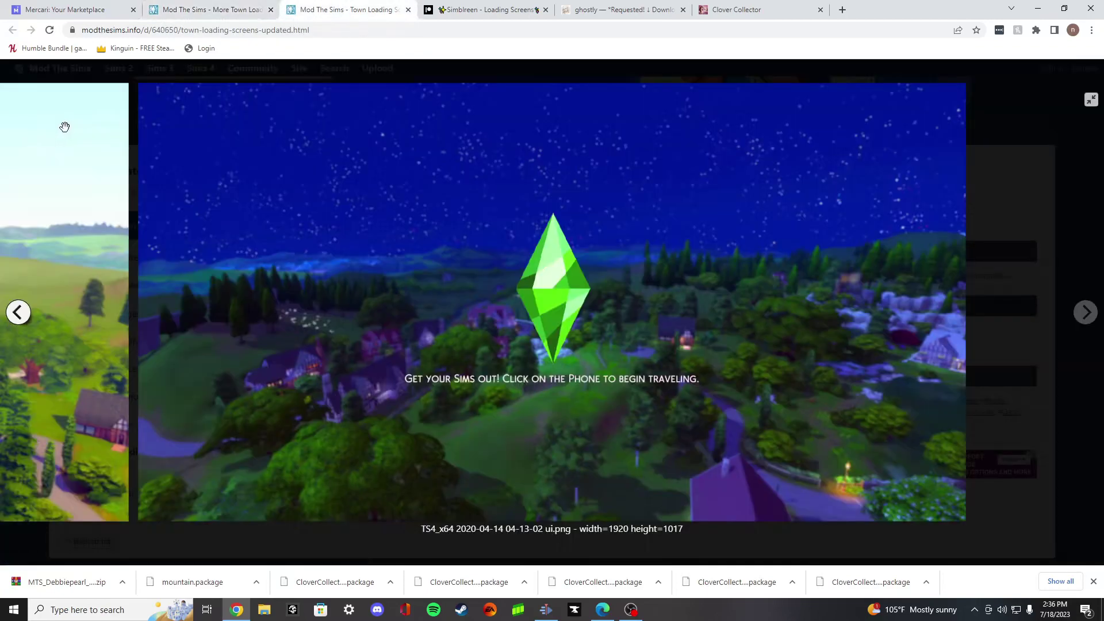
Step: Read the More Town Loading Screens description, return to the Town Loading Screens page and close its enlarged preview
click(187, 10)
scroll(190, 235, down, 9)
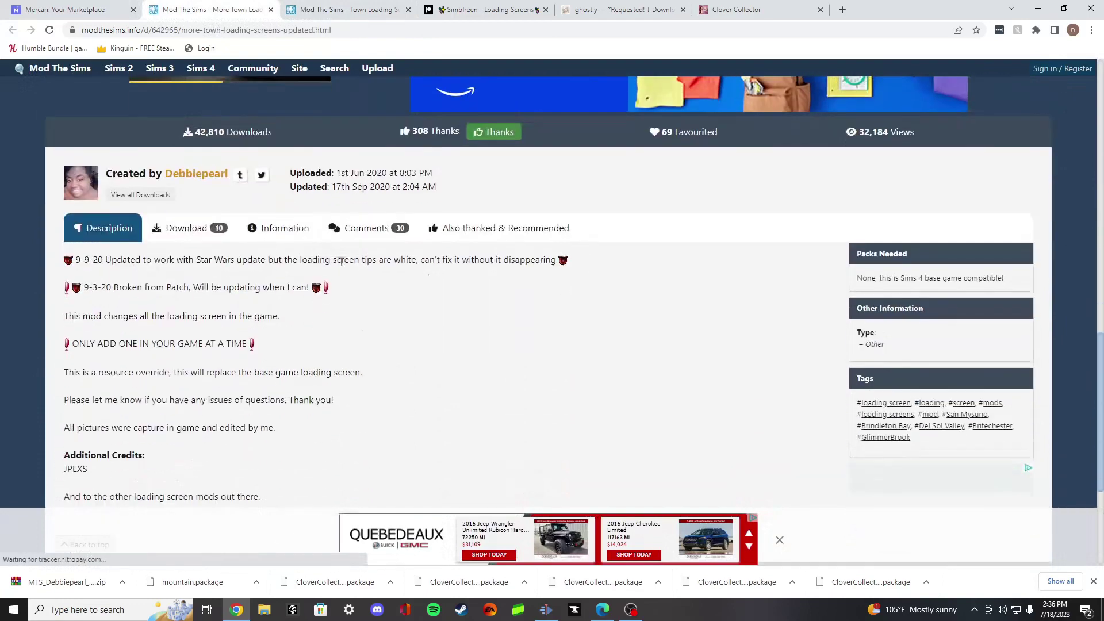
key(ctrl+Tab)
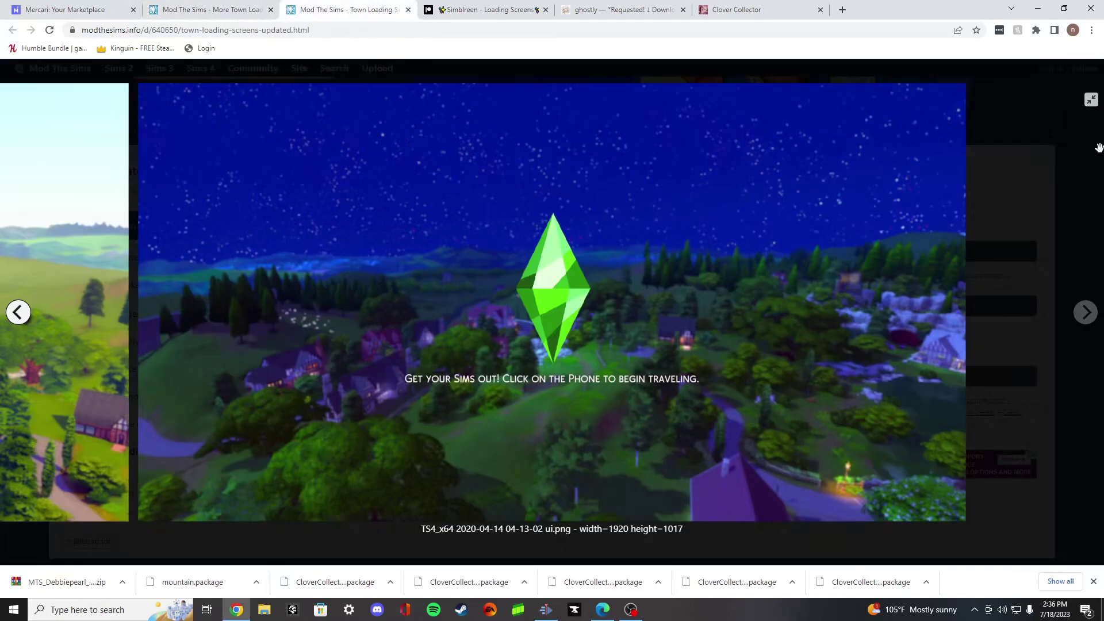
click(1095, 109)
Step: Review StarrySimsie's Simblreen Loading Screens post on Patreon and open its download link on Sim File Share
key(ctrl+Tab)
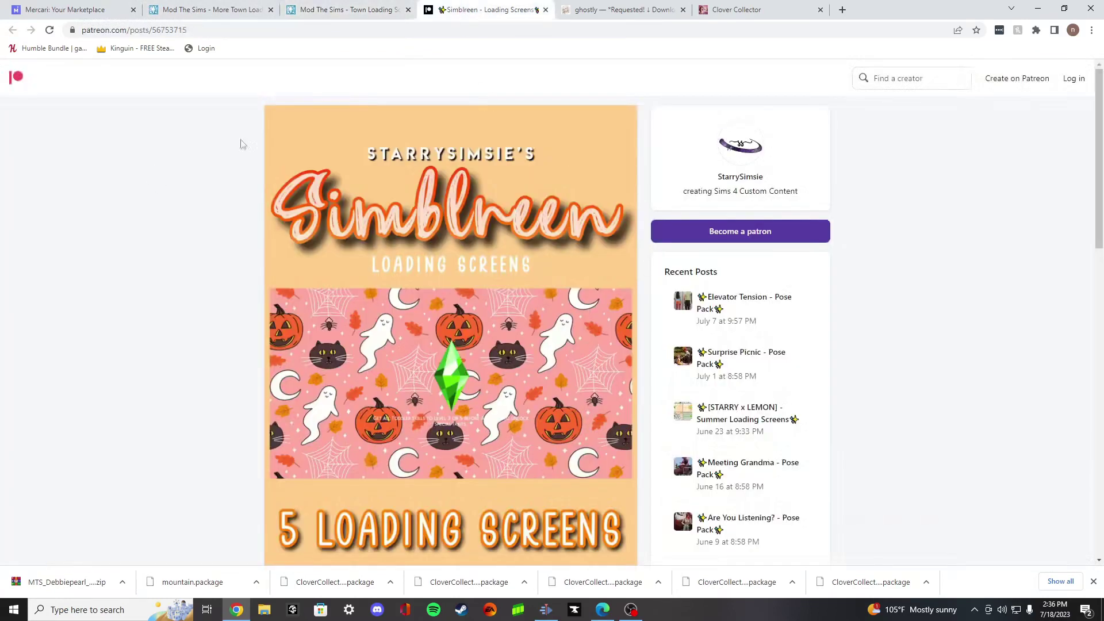
scroll(266, 395, down, 3)
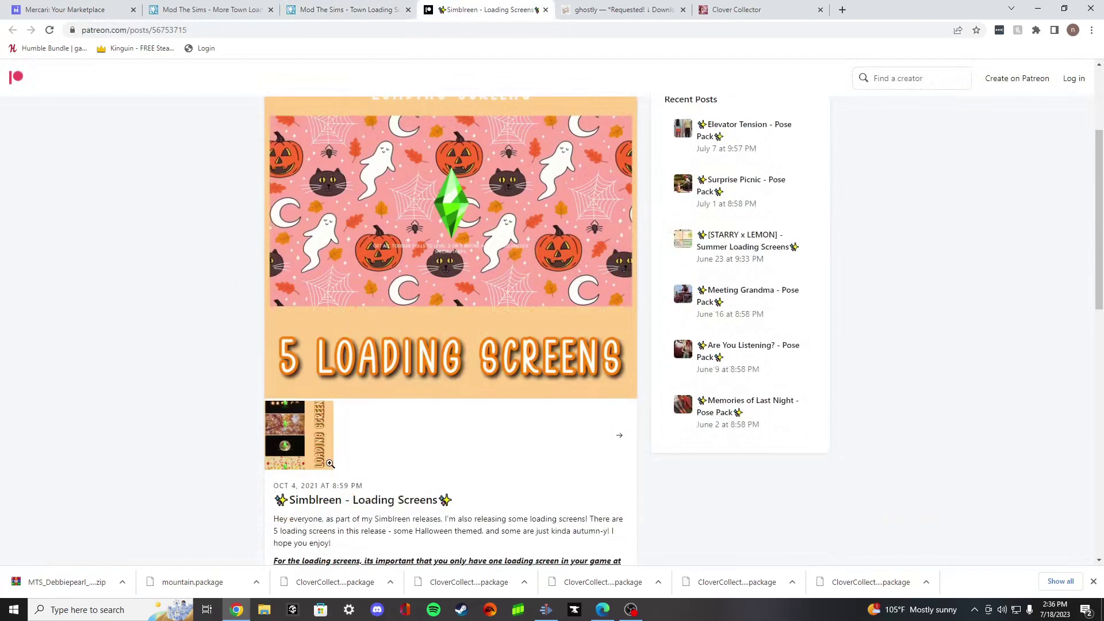
scroll(329, 464, down, 4)
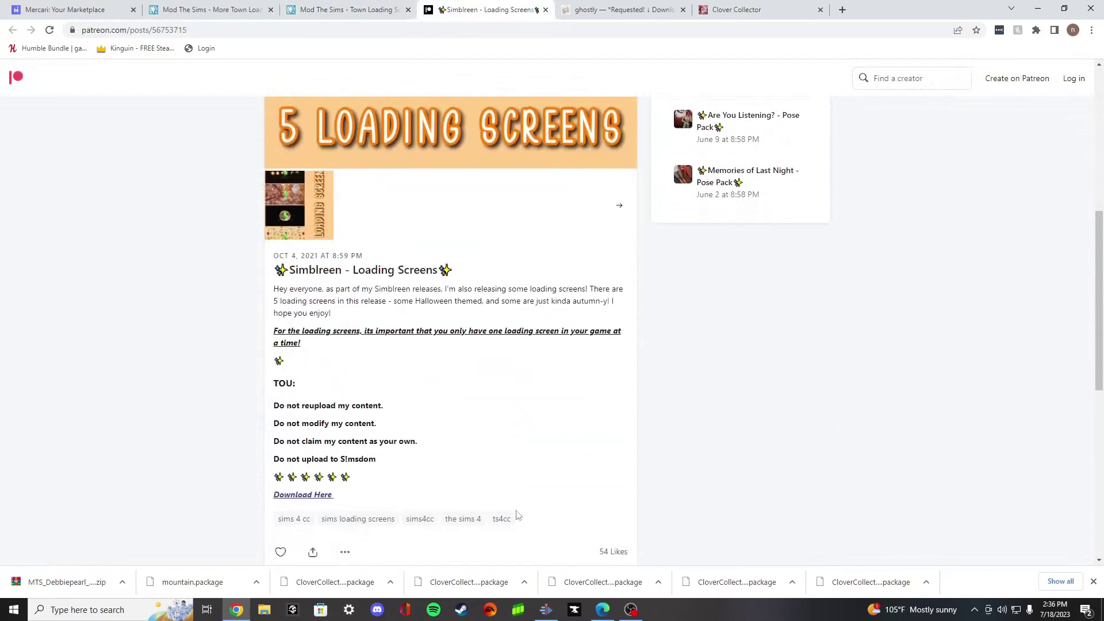
click(295, 498)
Step: Download the Window version of ghostlycc's requested Christmas loading screen from the Tumblr post and close its page
key(ctrl+Tab)
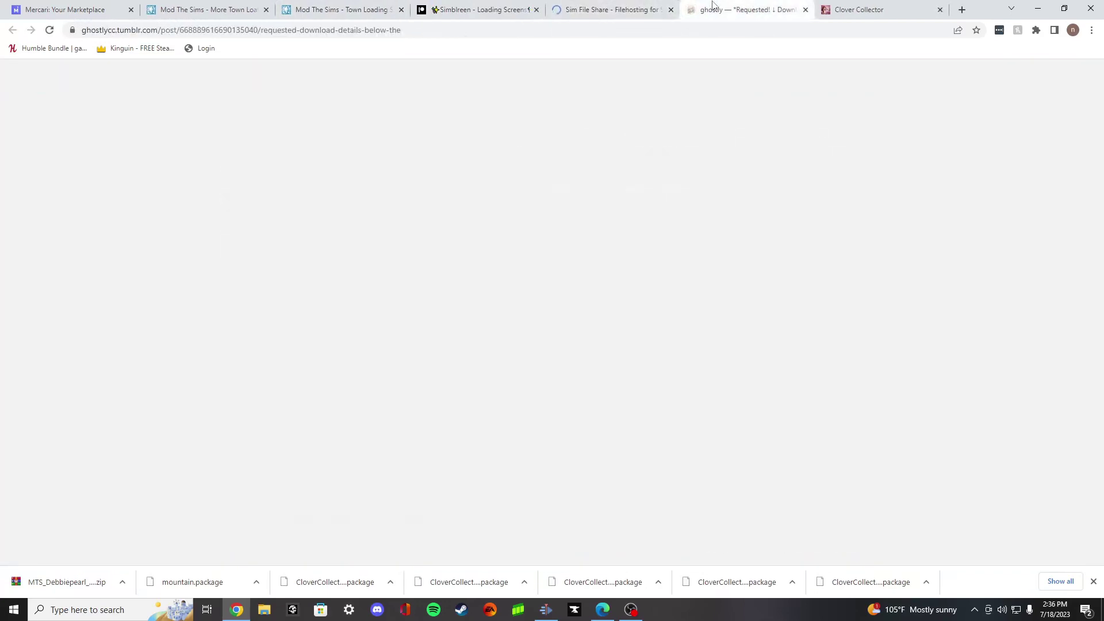
scroll(683, 380, down, 9)
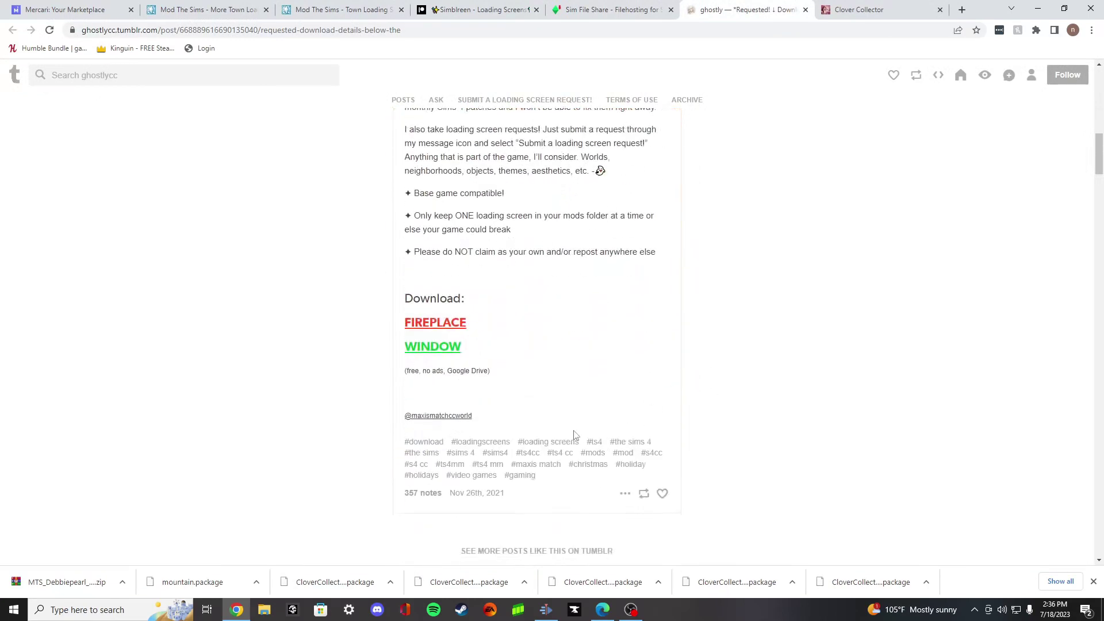
click(438, 349)
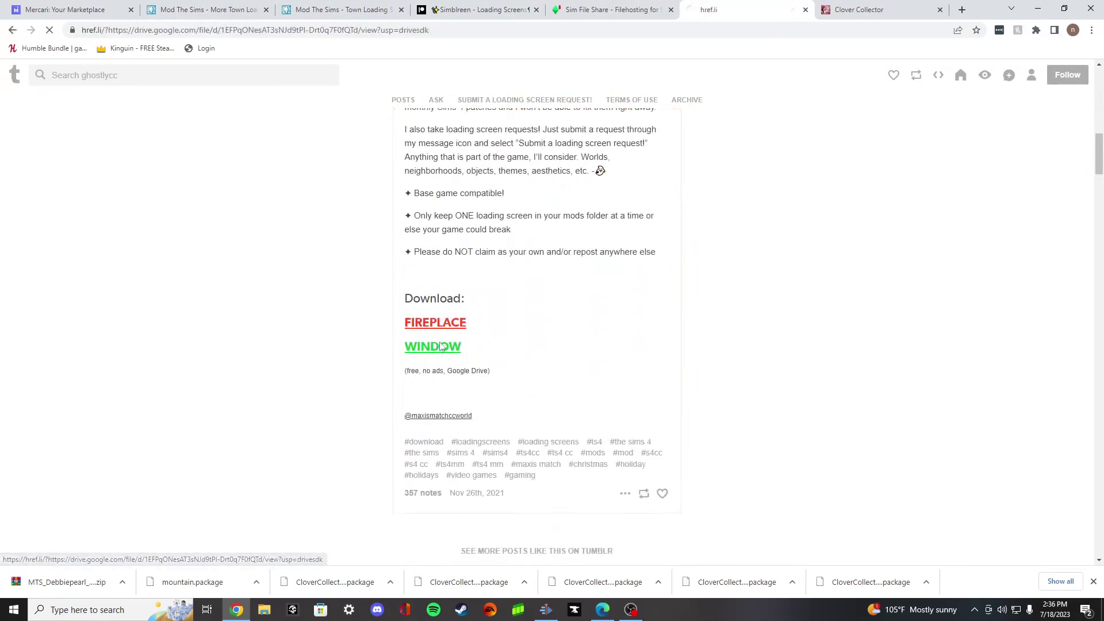
key(ctrl+w)
Step: Review CloverCollector's Cottage Loading Screens post and its previews, and open the post's Simfileshare download link
scroll(981, 289, up, 5)
scroll(974, 302, down, 3)
scroll(973, 302, down, 5)
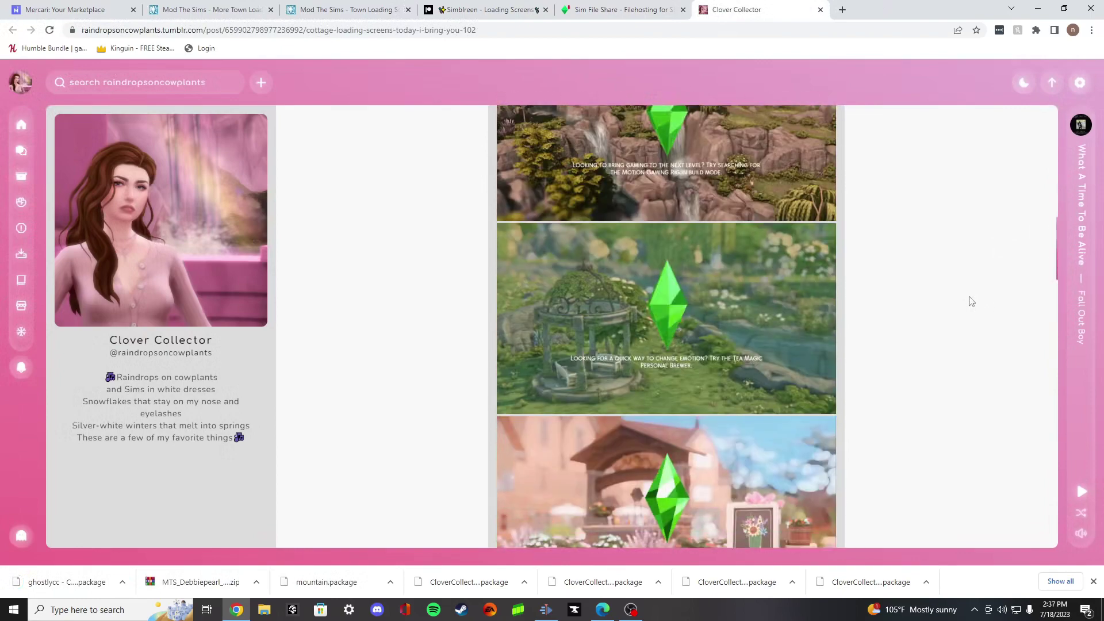
scroll(972, 300, up, 9)
scroll(969, 307, up, 5)
scroll(964, 310, down, 4)
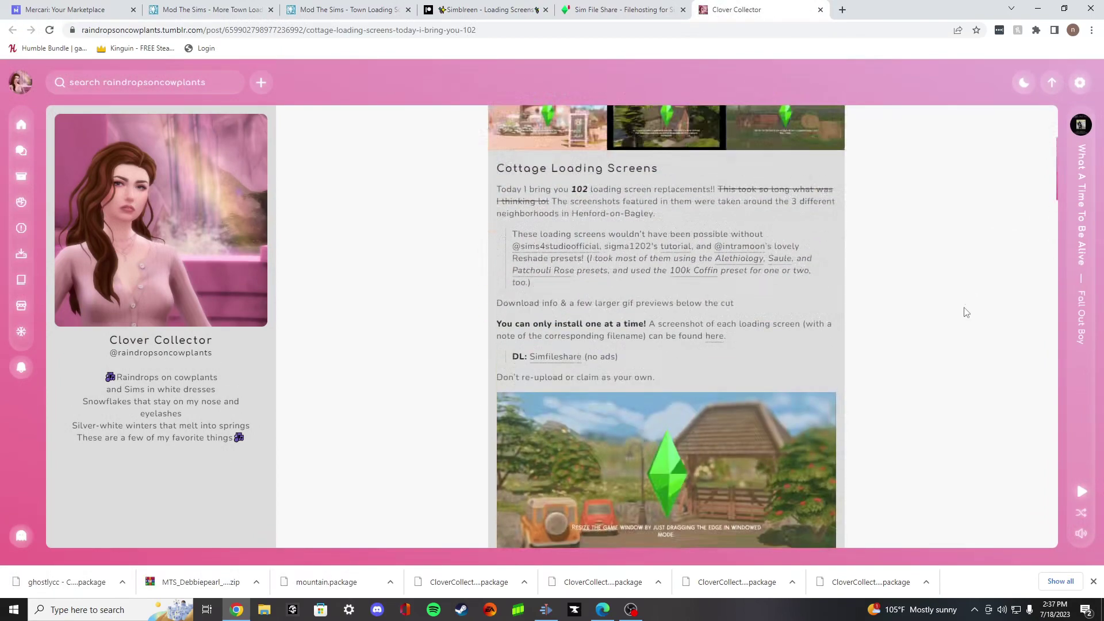
scroll(963, 314, up, 2)
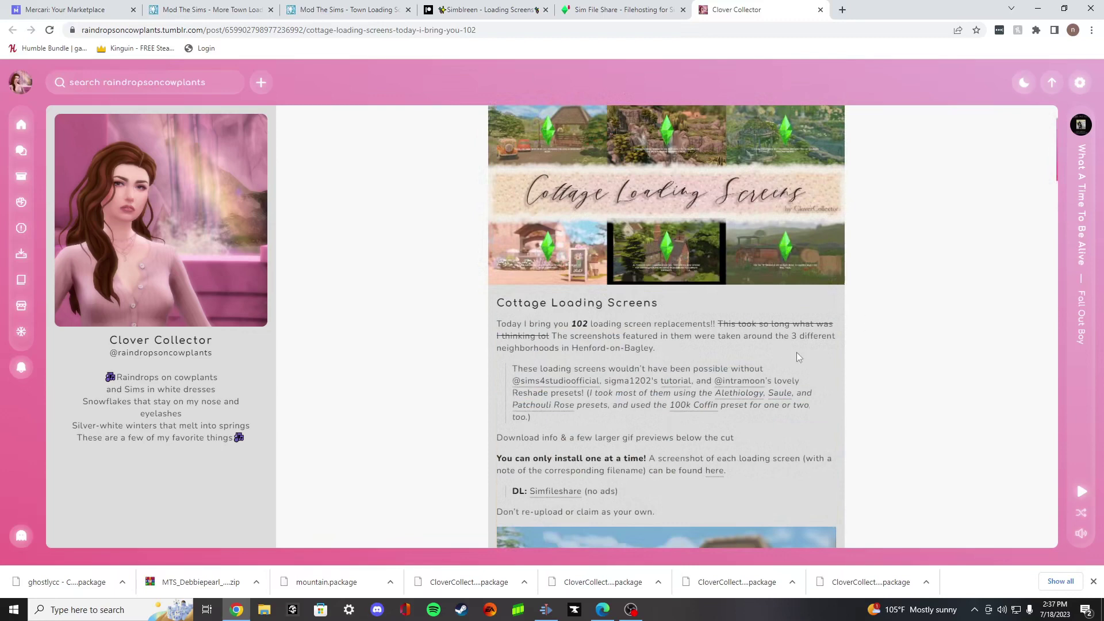
scroll(719, 362, down, 1)
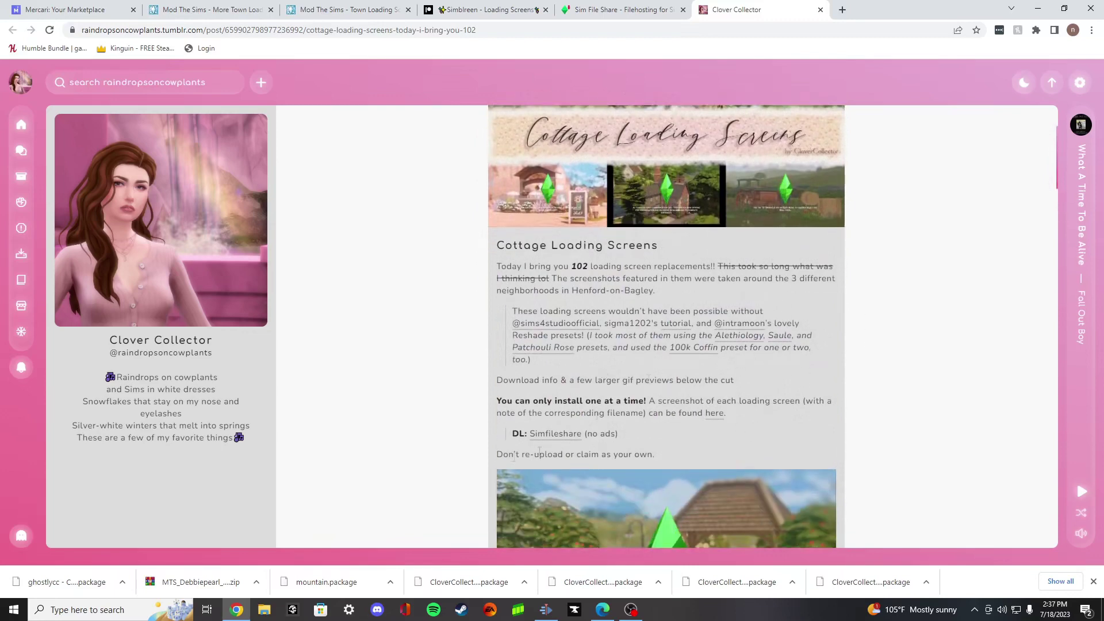
click(553, 434)
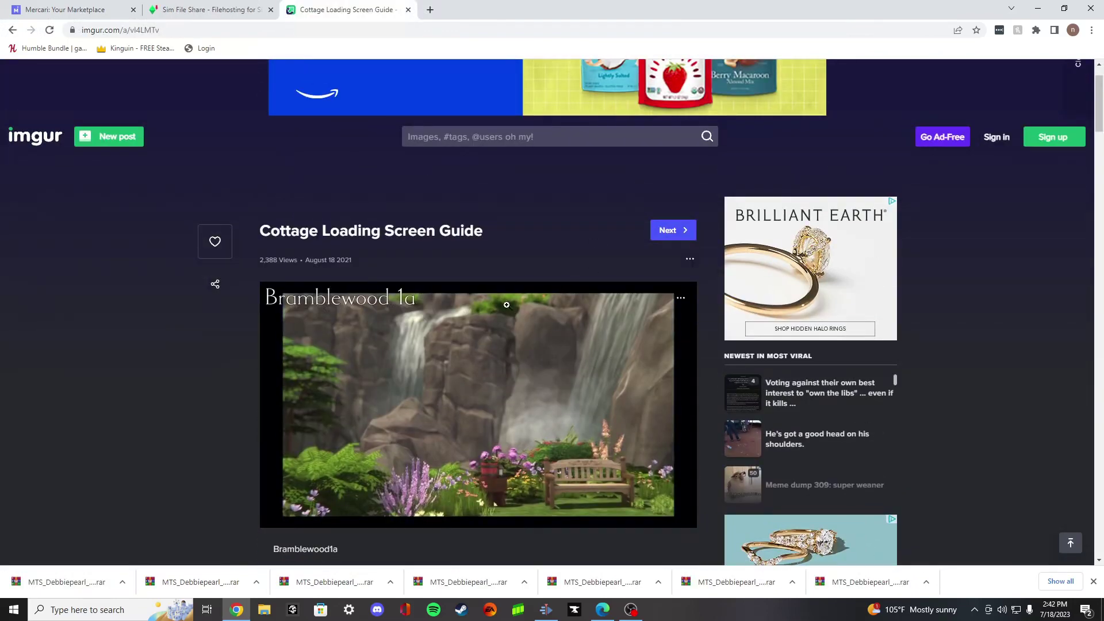
Step: Compare the Bramblewood previews in the Cottage Loading Screen Guide on Imgur with the package names in the Bramblewood folder
scroll(532, 403, down, 3)
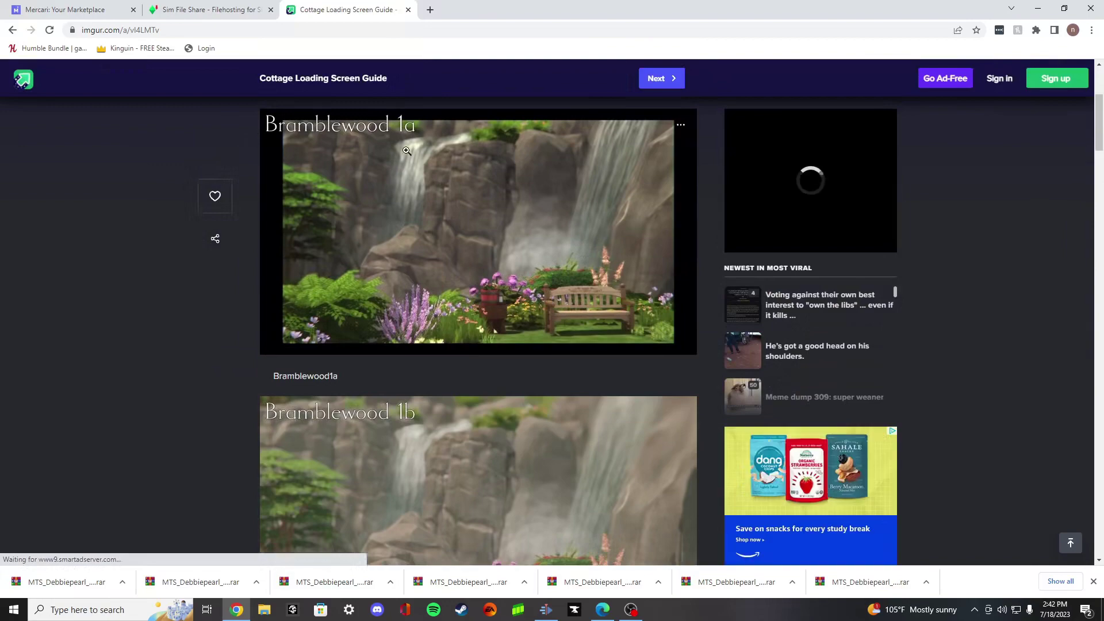
scroll(312, 204, down, 7)
key(ctrl+shift+Tab)
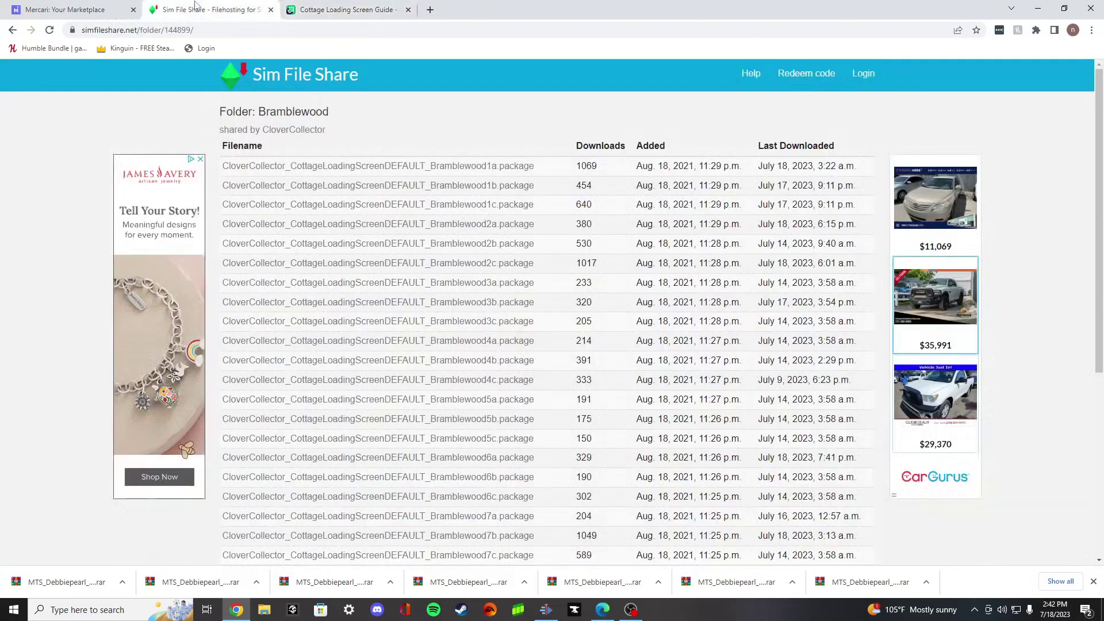
scroll(451, 397, down, 9)
scroll(451, 396, up, 10)
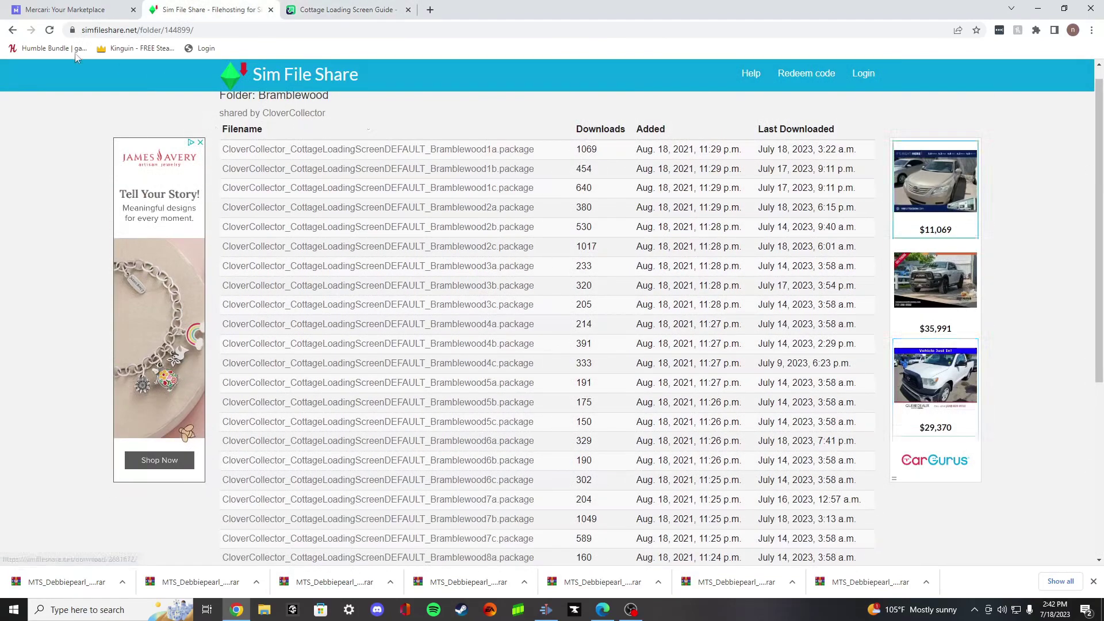
Step: Reopen the Bramblewood sub-folder from Cottage Loading Screens 08-2021 and examine the Bramblewood 2 previews in the Imgur guide
key(alt+Left)
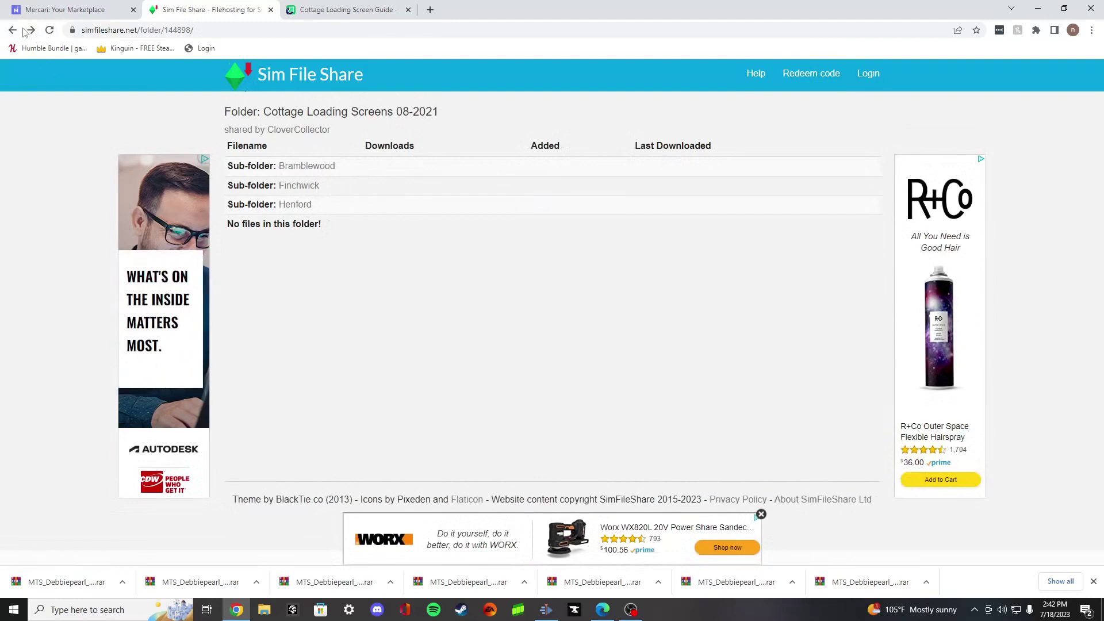
click(320, 166)
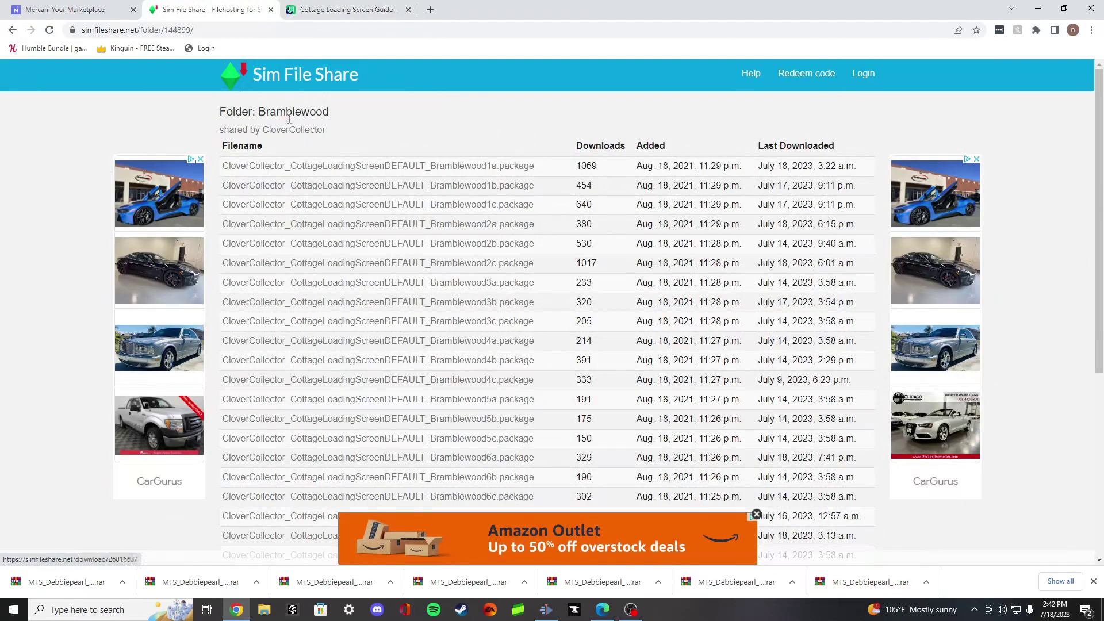
click(353, 8)
scroll(505, 449, down, 10)
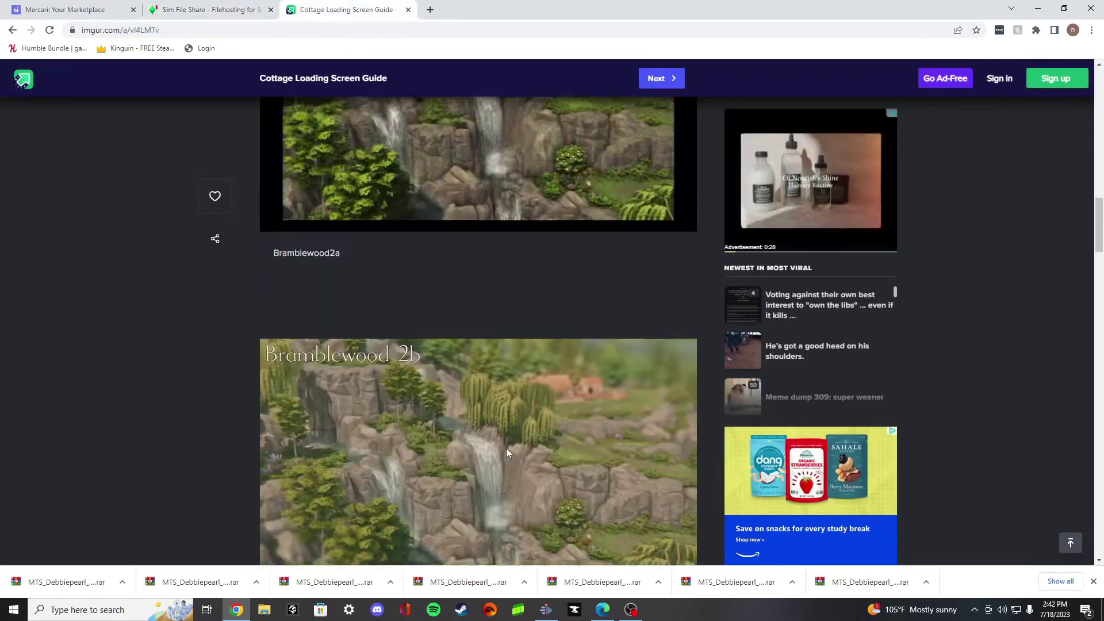
Step: Look through the Bramblewood 3 previews in the Imgur guide and return to the Bramblewood 2 ones
scroll(506, 450, down, 20)
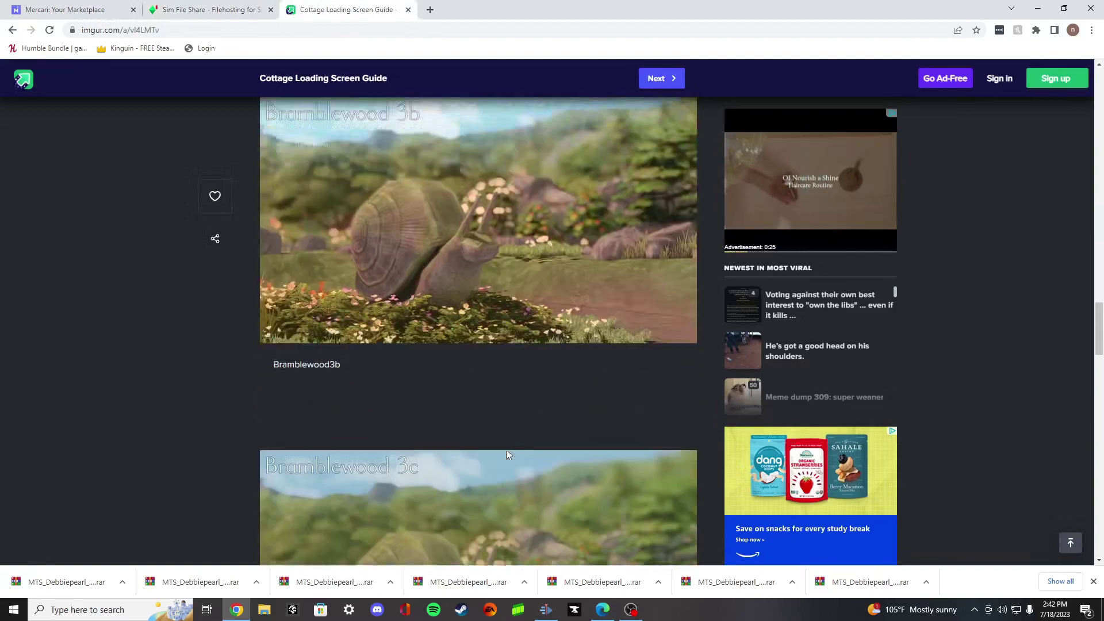
scroll(516, 439, up, 20)
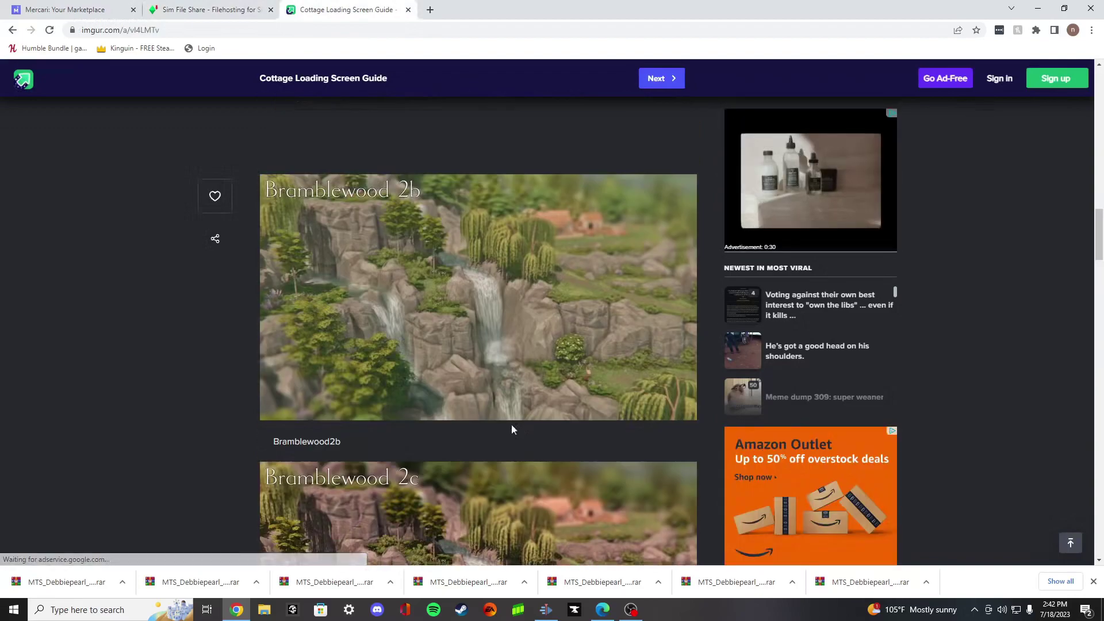
scroll(480, 385, up, 6)
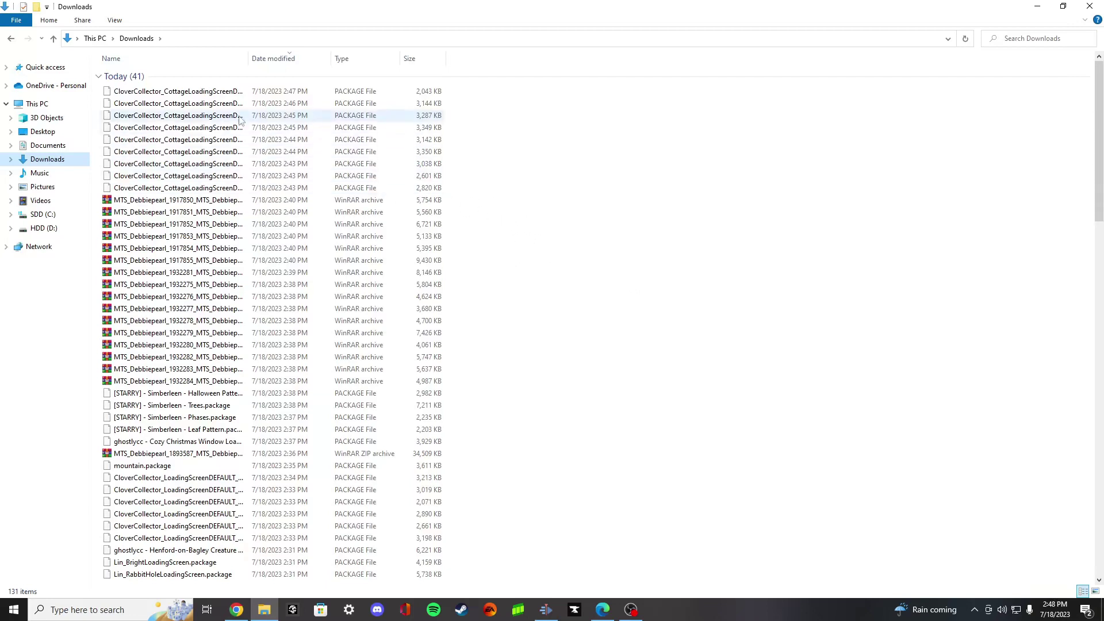
Step: Copy all of today's downloads, from the CottageLoadingScreen packages through Lin_RabbitHoleLoadingScreen.package, into the T folder in Documents and open that folder
click(232, 95)
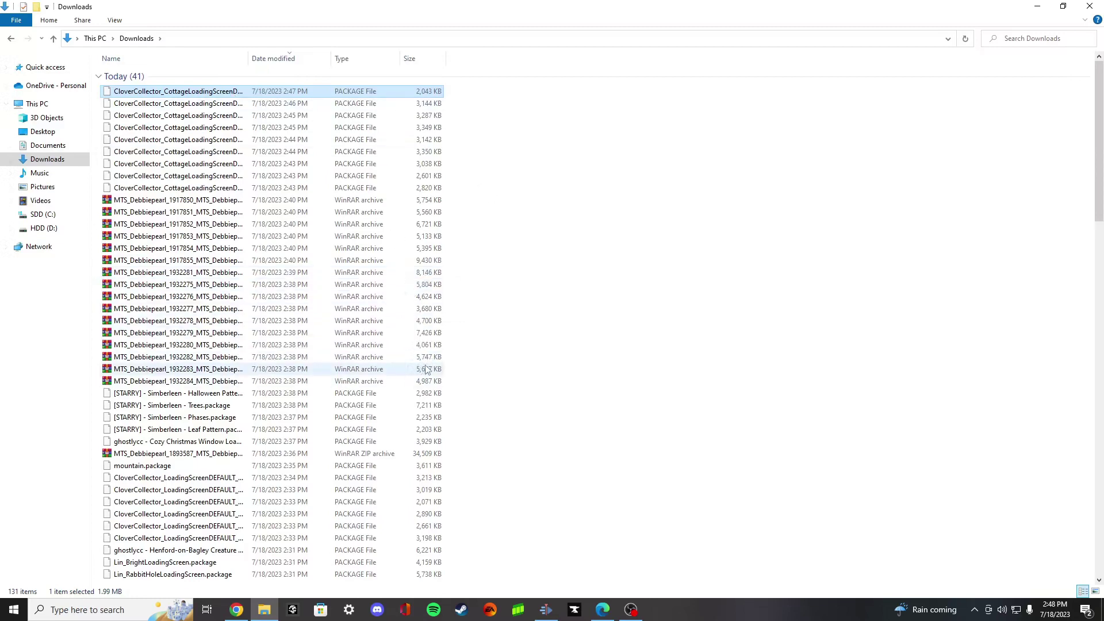
scroll(426, 370, down, 5)
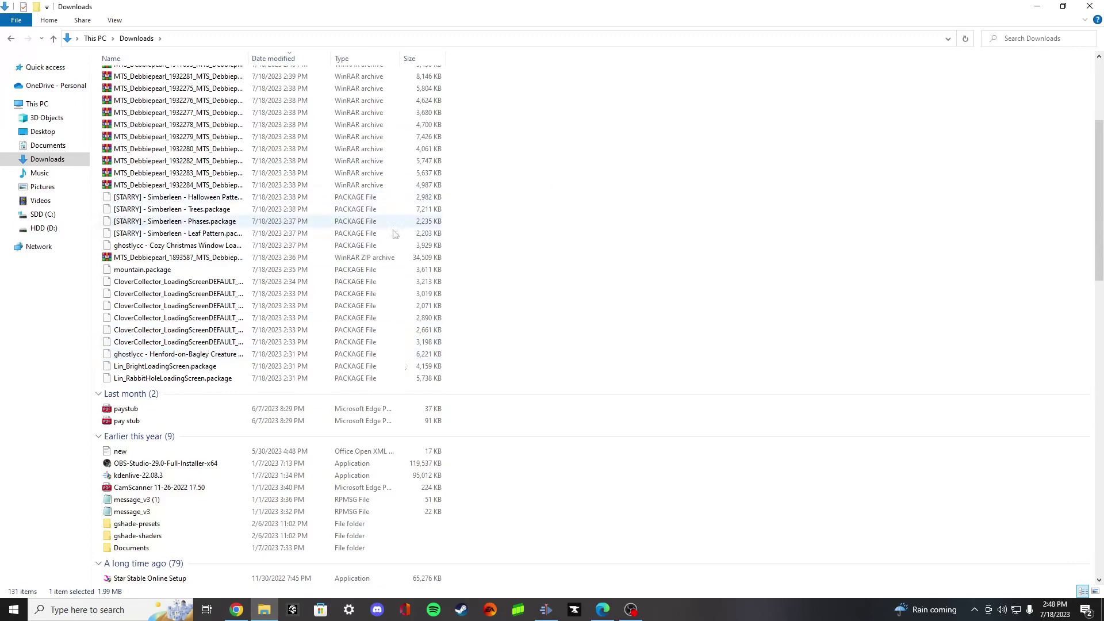
scroll(204, 557, up, 5)
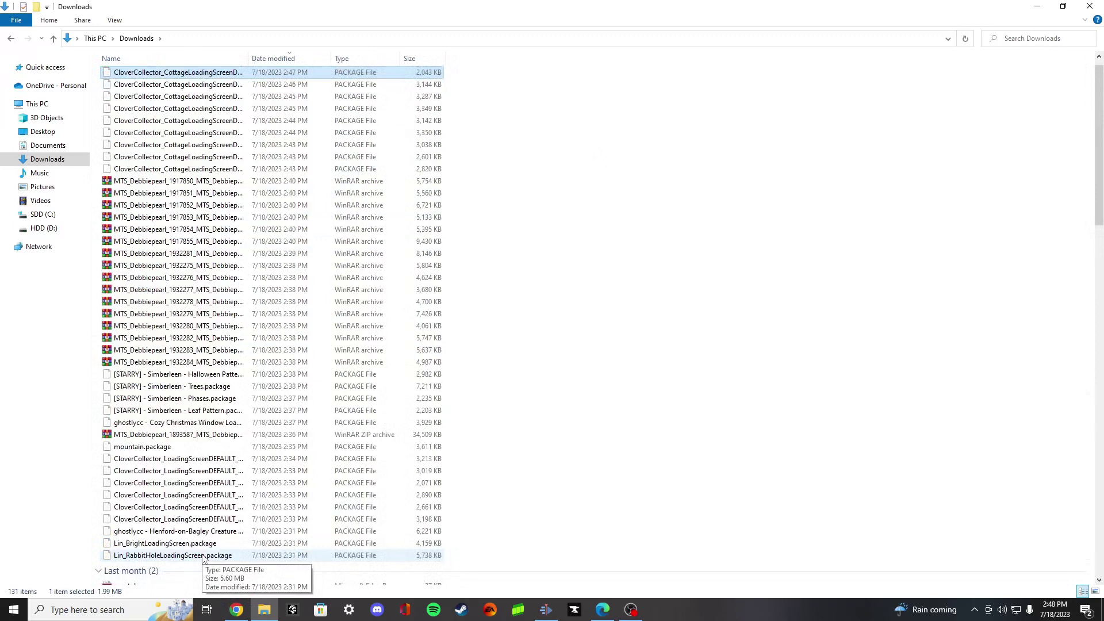
shift+click(204, 555)
scroll(274, 398, up, 1)
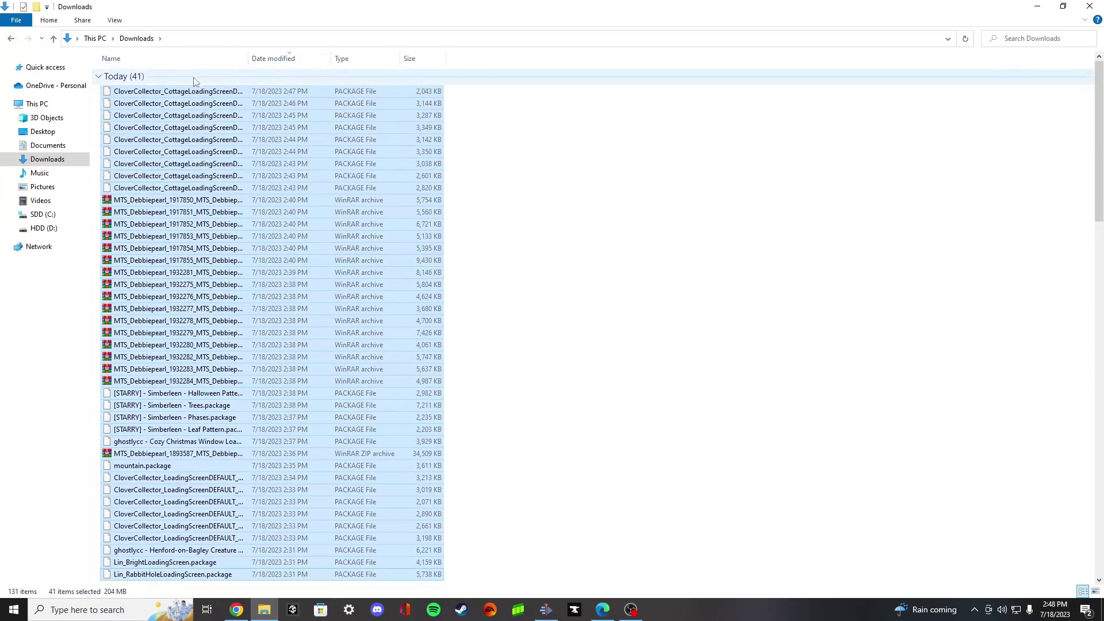
drag(195, 94, 61, 434)
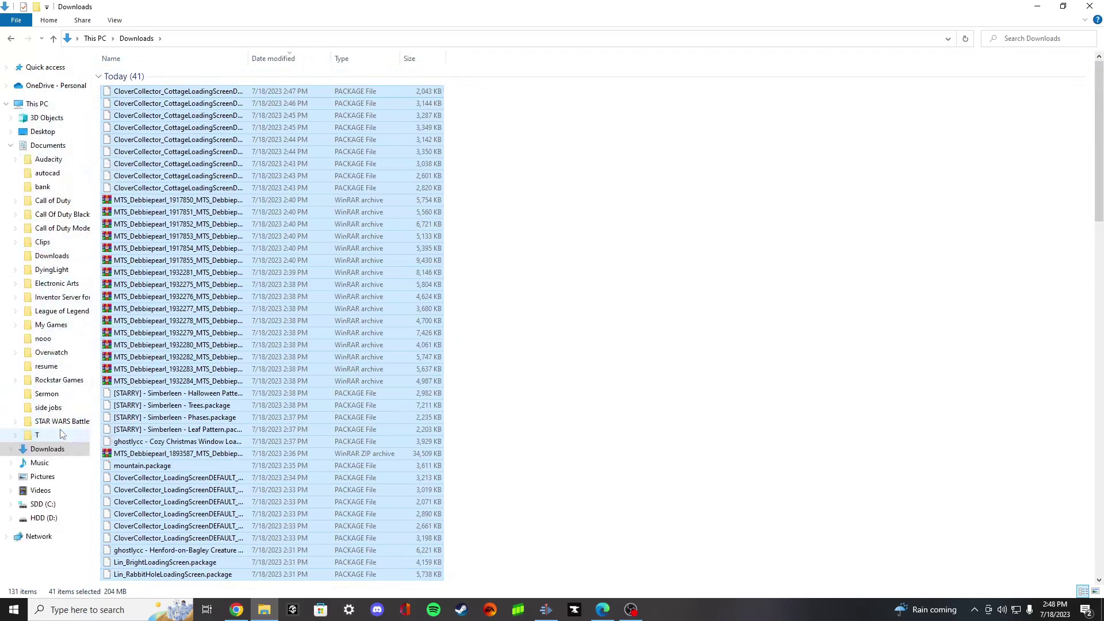
click(62, 437)
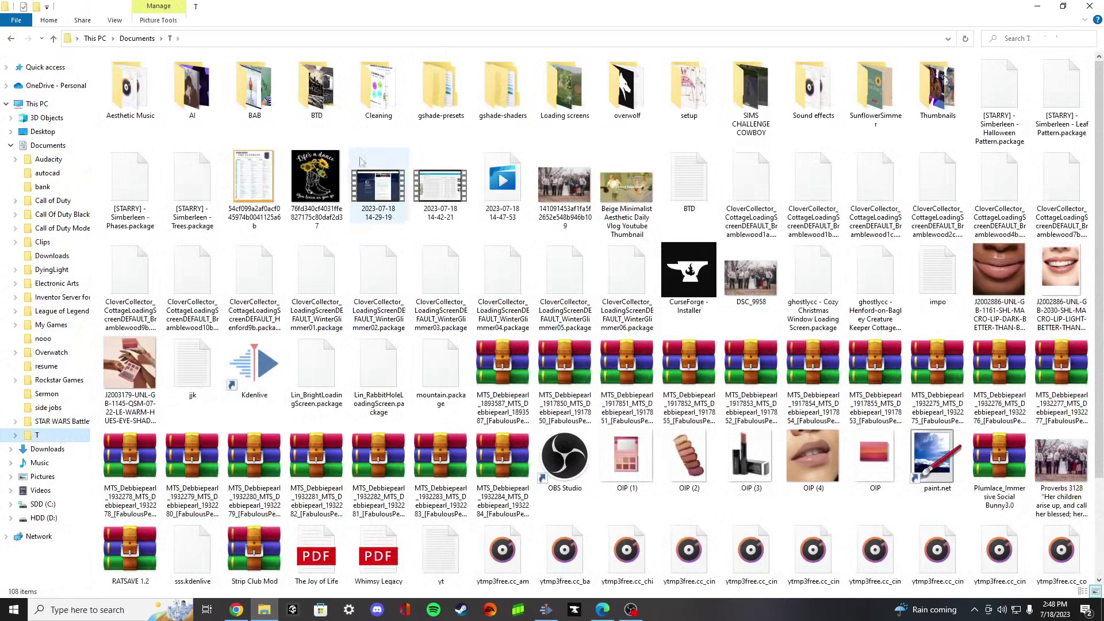
Step: Extract all MTS_Debbiepearl archives directly into the Loading screens folder, overwriting every duplicate file, and delete the archives
double_click(503, 92)
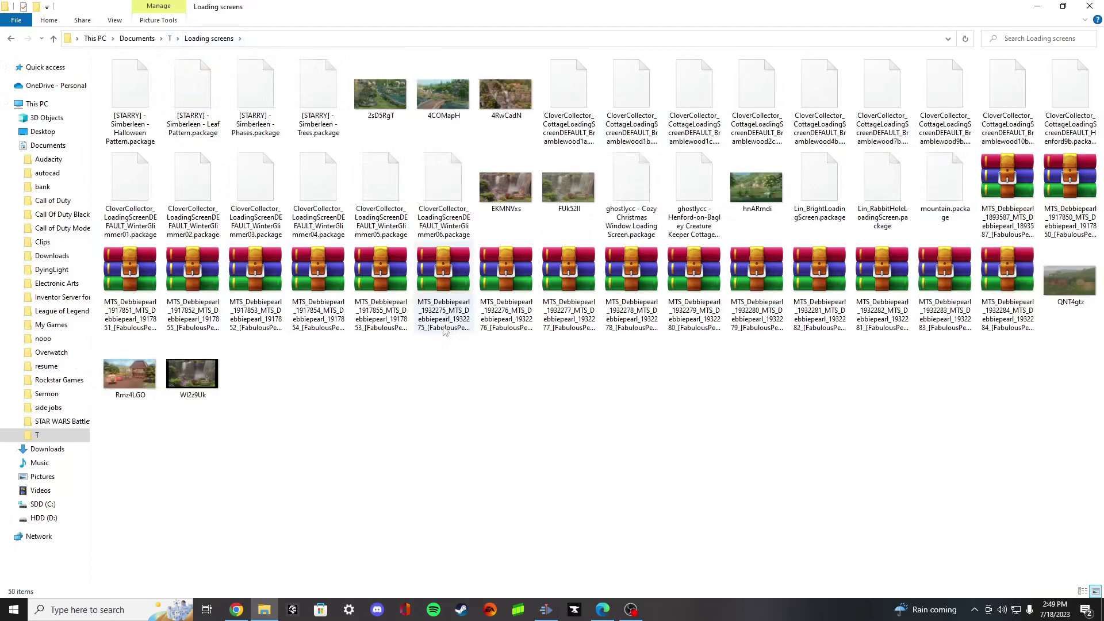
click(1012, 203)
shift+click(1007, 295)
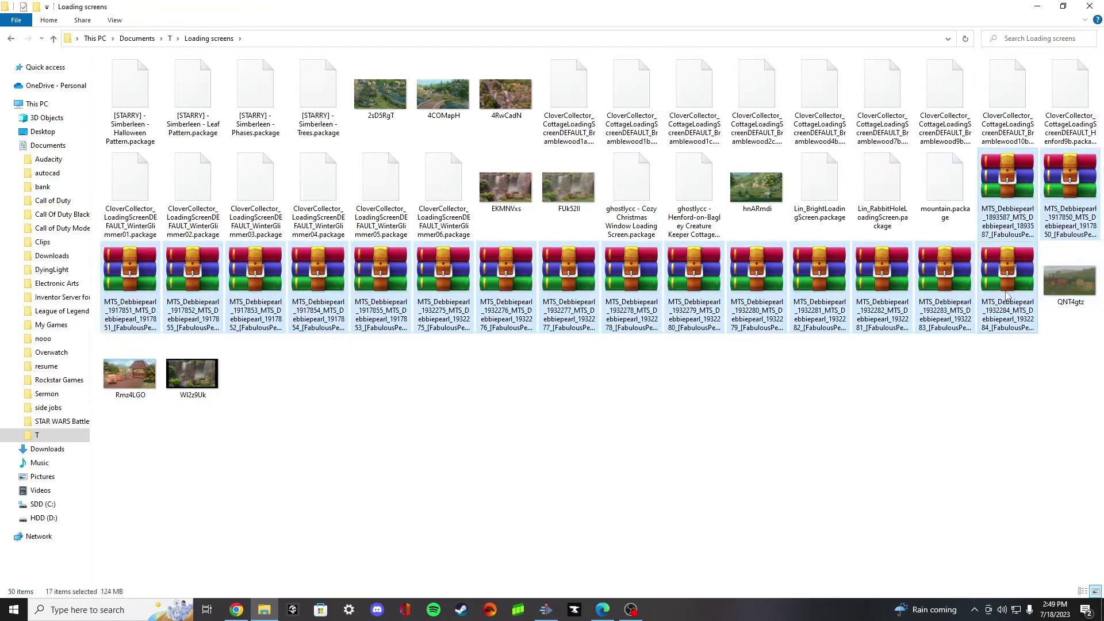
right_click(1004, 292)
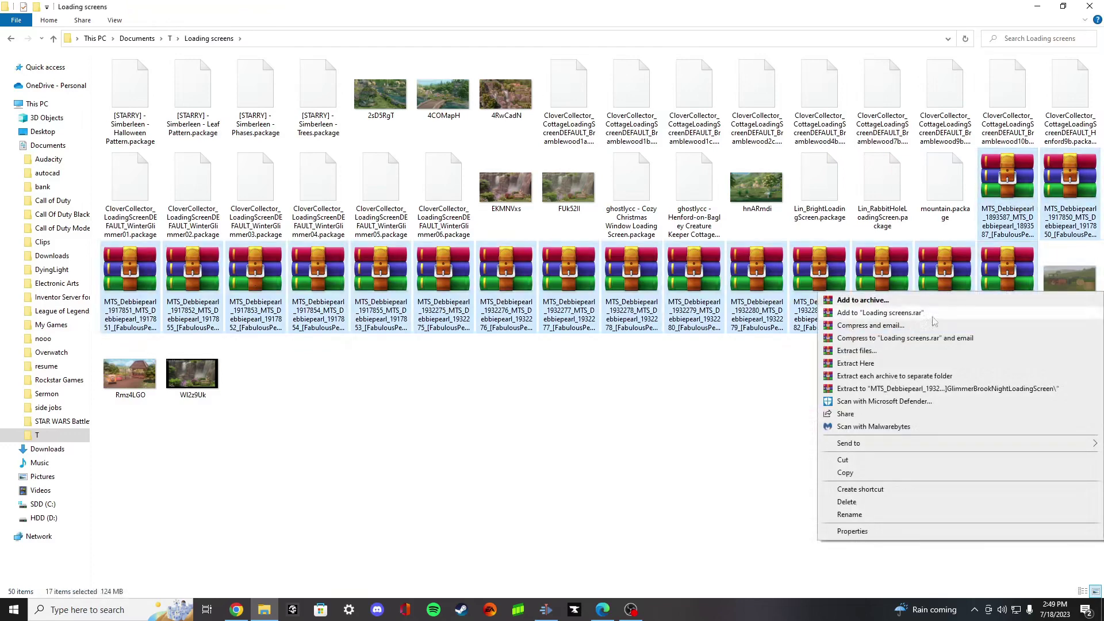
click(892, 364)
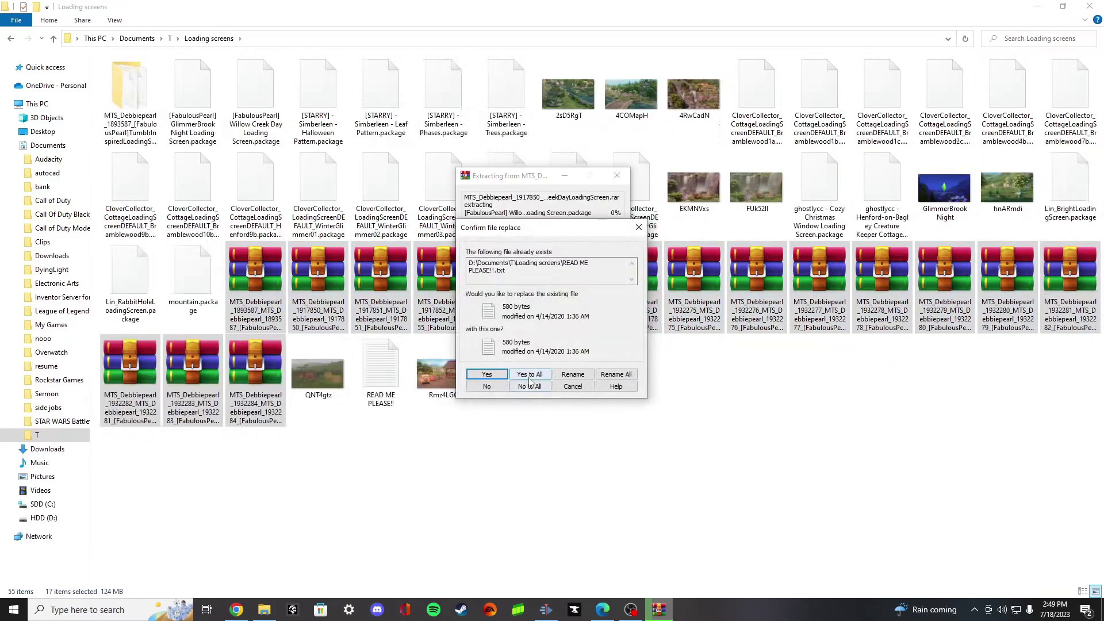
click(529, 377)
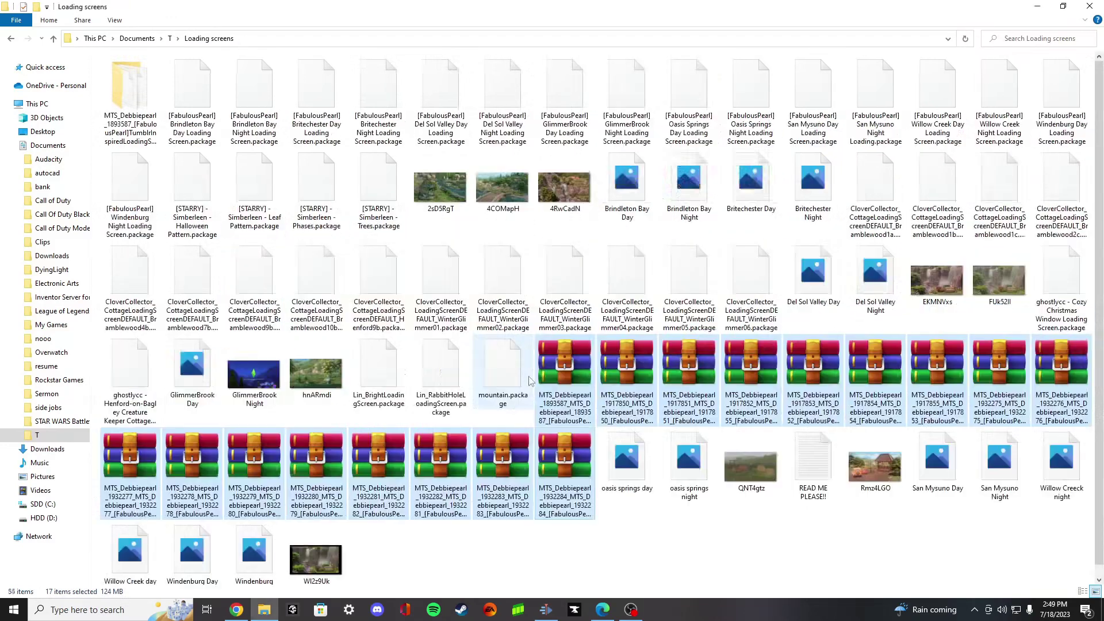
scroll(558, 368, down, 1)
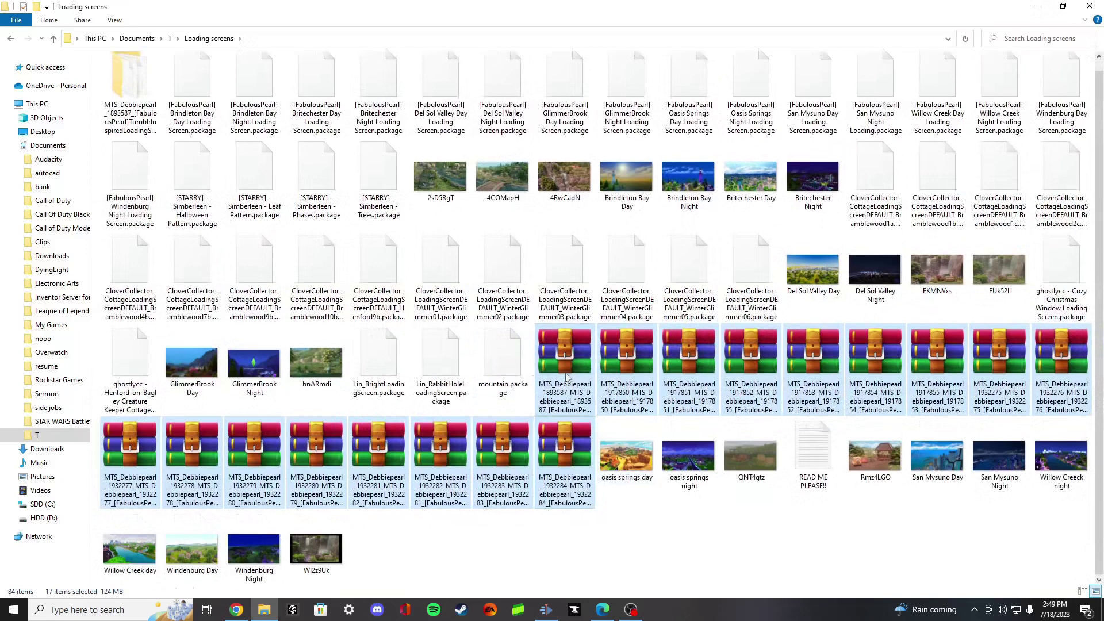
key(Delete)
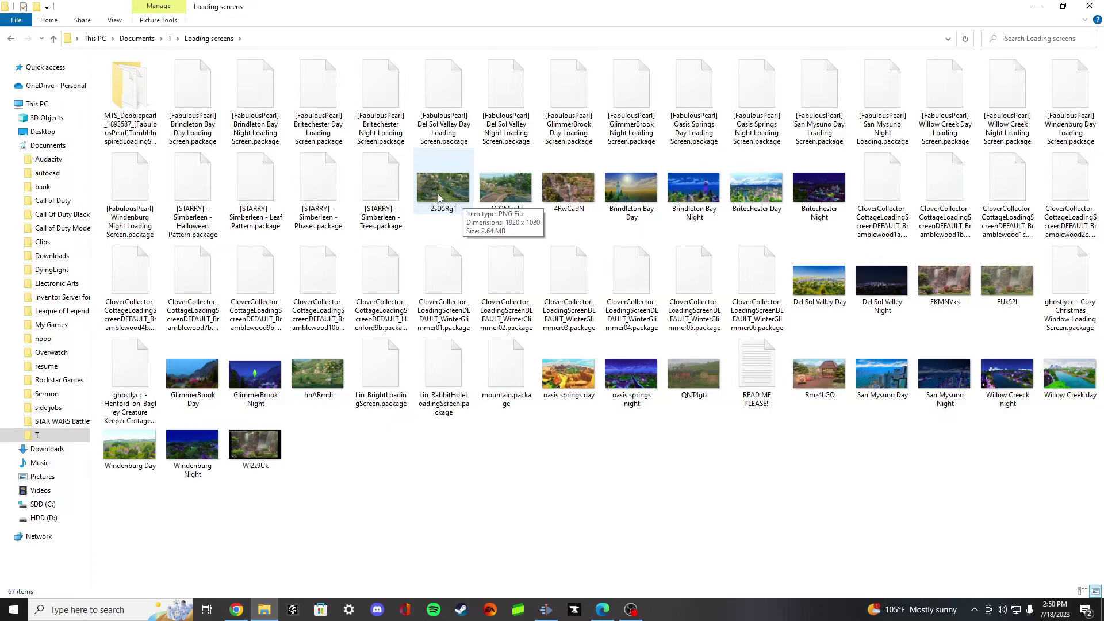
Step: View the 2sD5RgT preview image at full size and close it
double_click(438, 196)
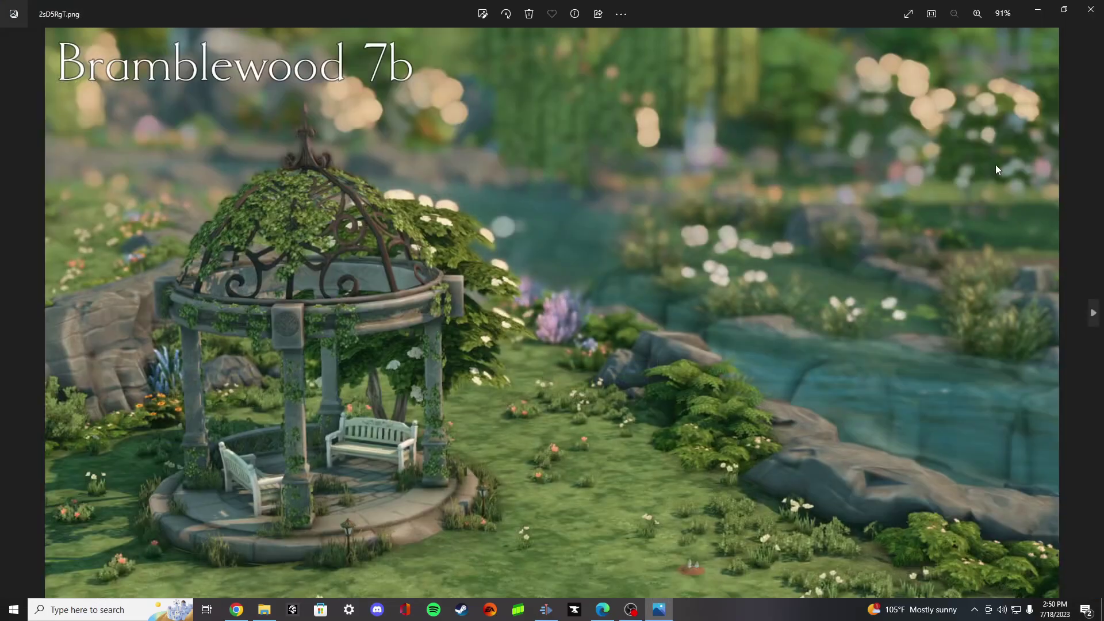
click(1090, 10)
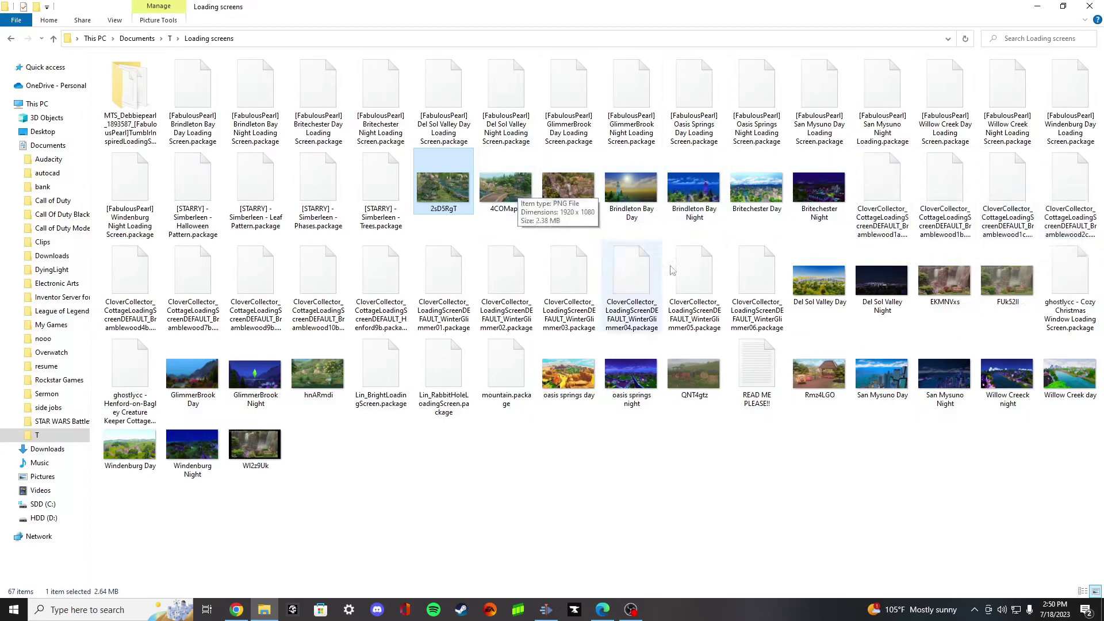
Step: Move all files from the TumblrInspiredLoadingScreens subfolder up into Loading screens, keeping the existing READ ME PLEASE!! file
click(132, 118)
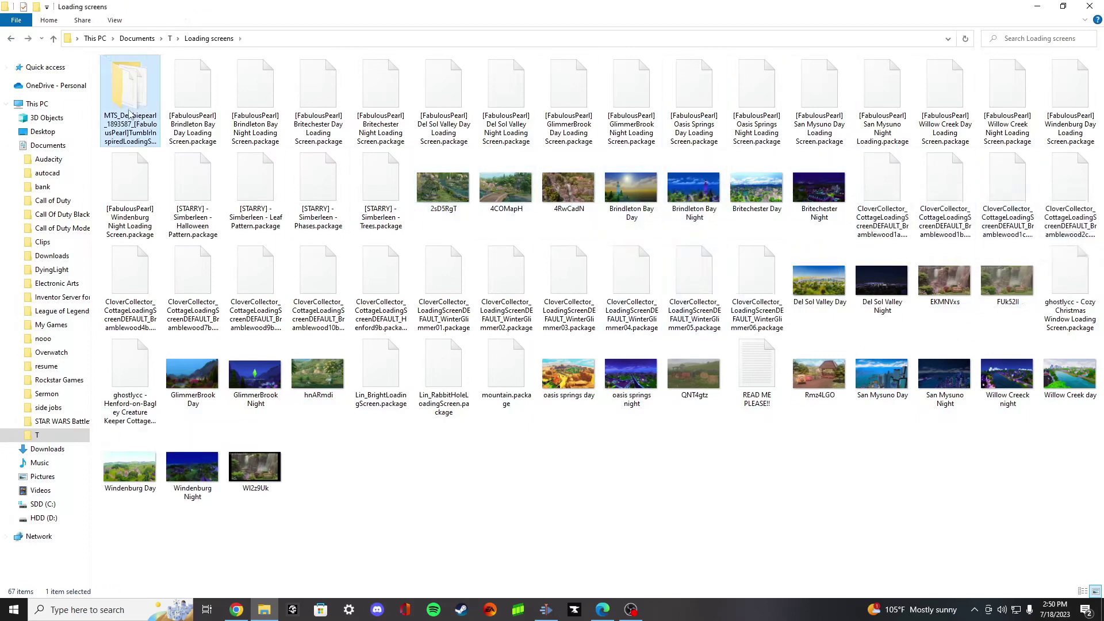
double_click(130, 113)
drag(170, 276, 210, 38)
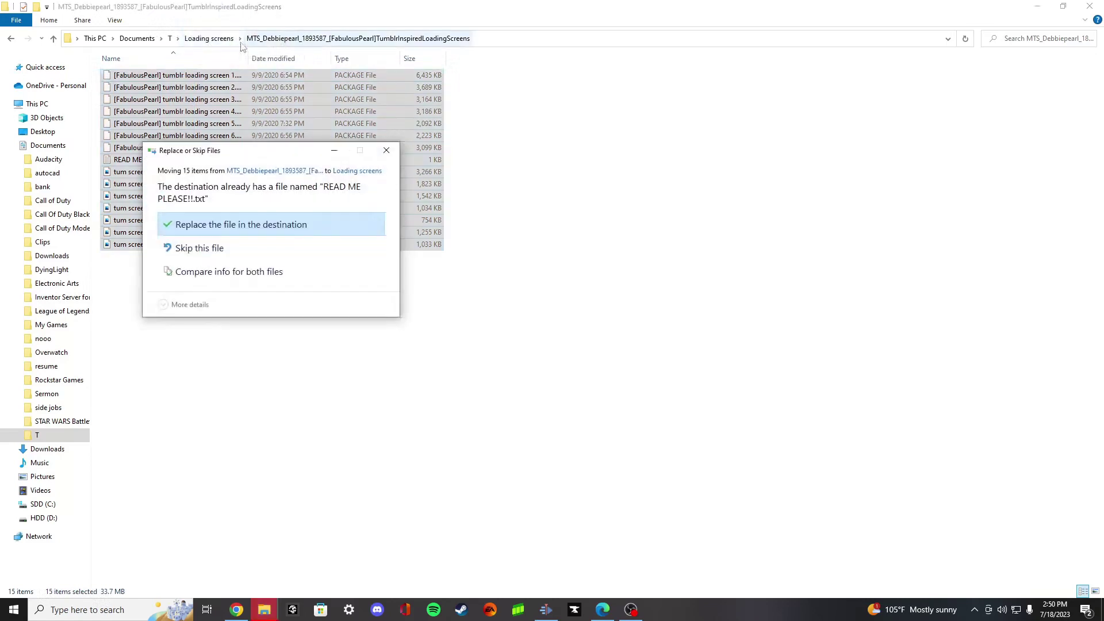
click(288, 271)
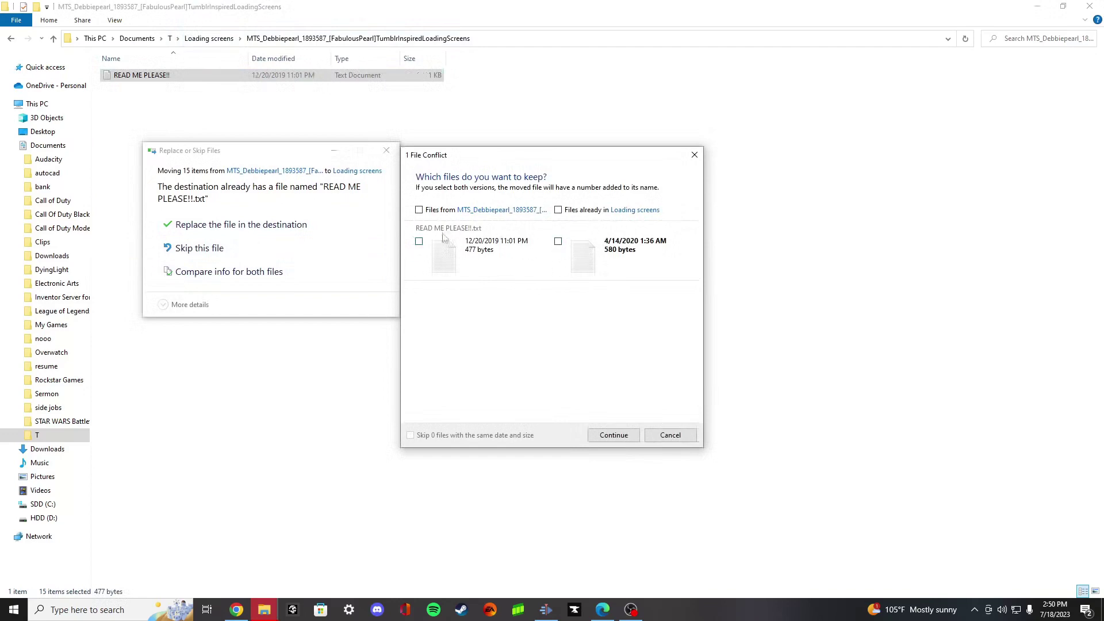
click(613, 435)
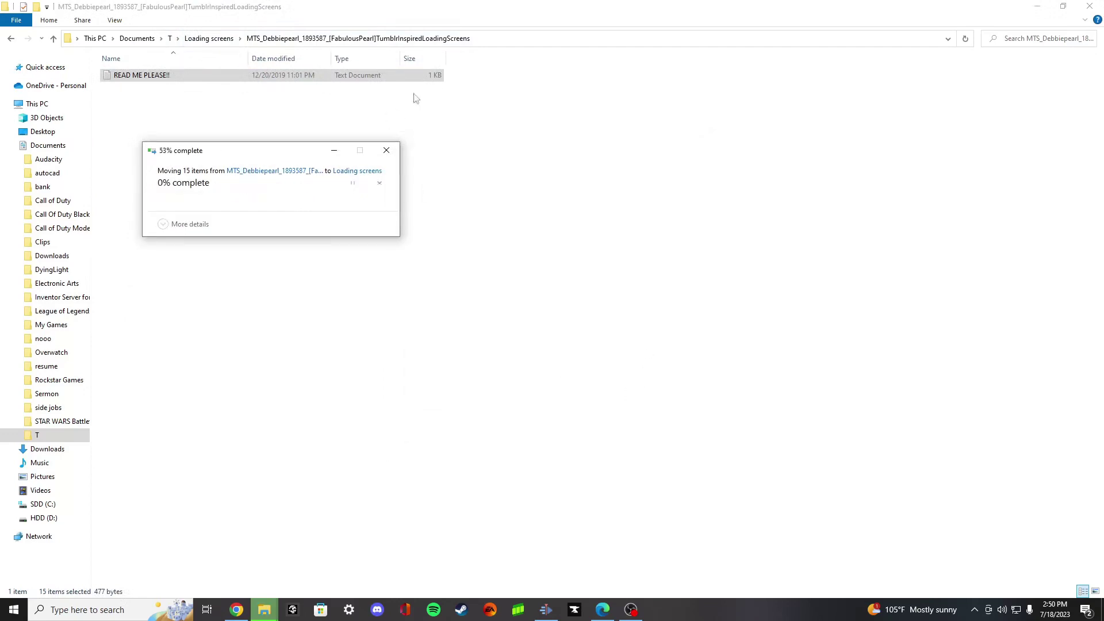
Step: Return to the Loading screens folder and delete the leftover TumblrInspiredLoadingScreens subfolder
click(217, 42)
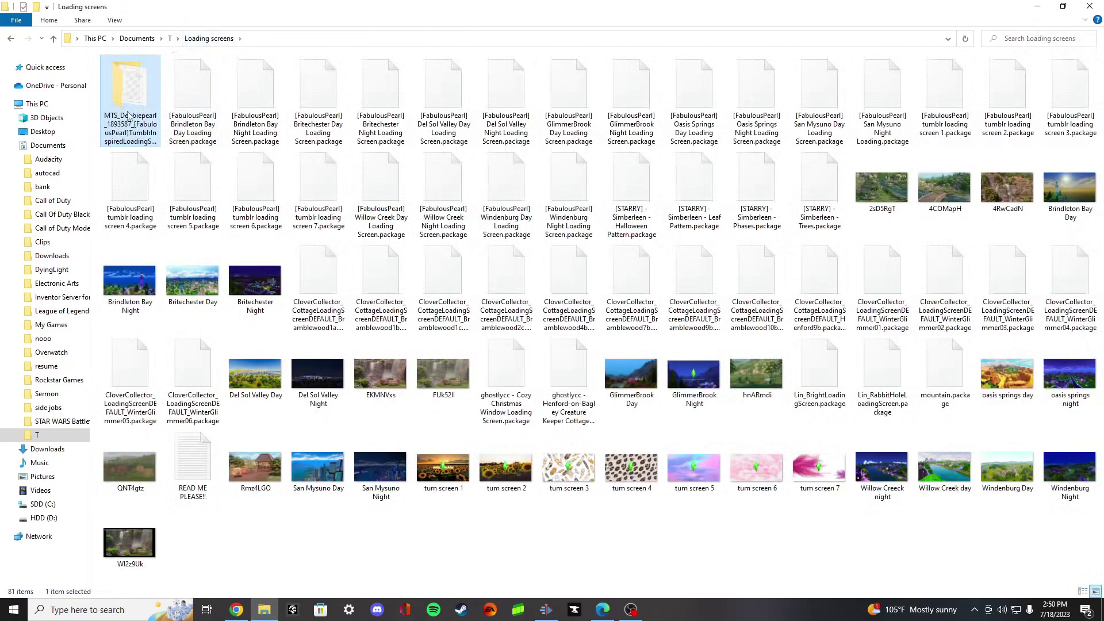
click(128, 115)
key(Escape)
key(Delete)
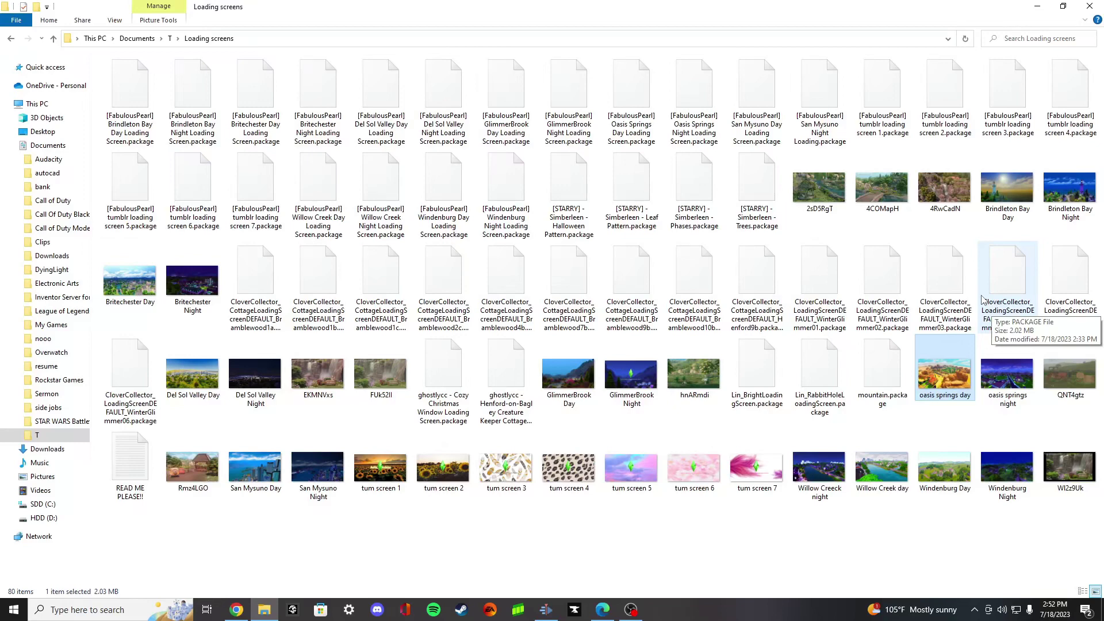
Step: Move Lin_RabbitHoleLoadingScreen.package into the [A Loading Screen folder in The Sims 4 Mods folder and check that folder's contents
click(819, 373)
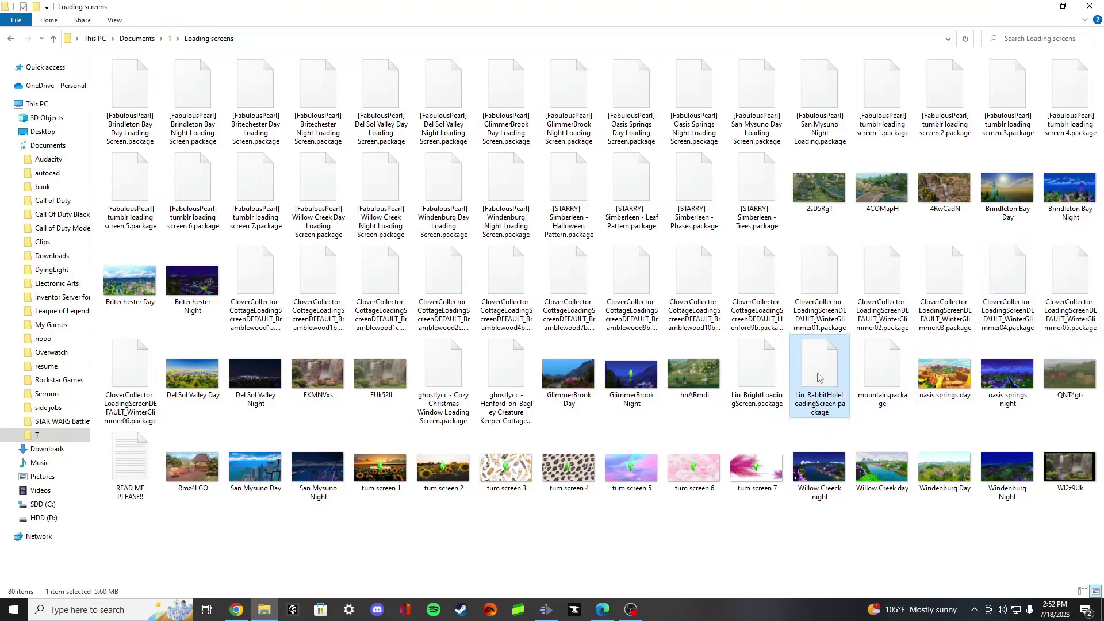
drag(822, 367, 62, 119)
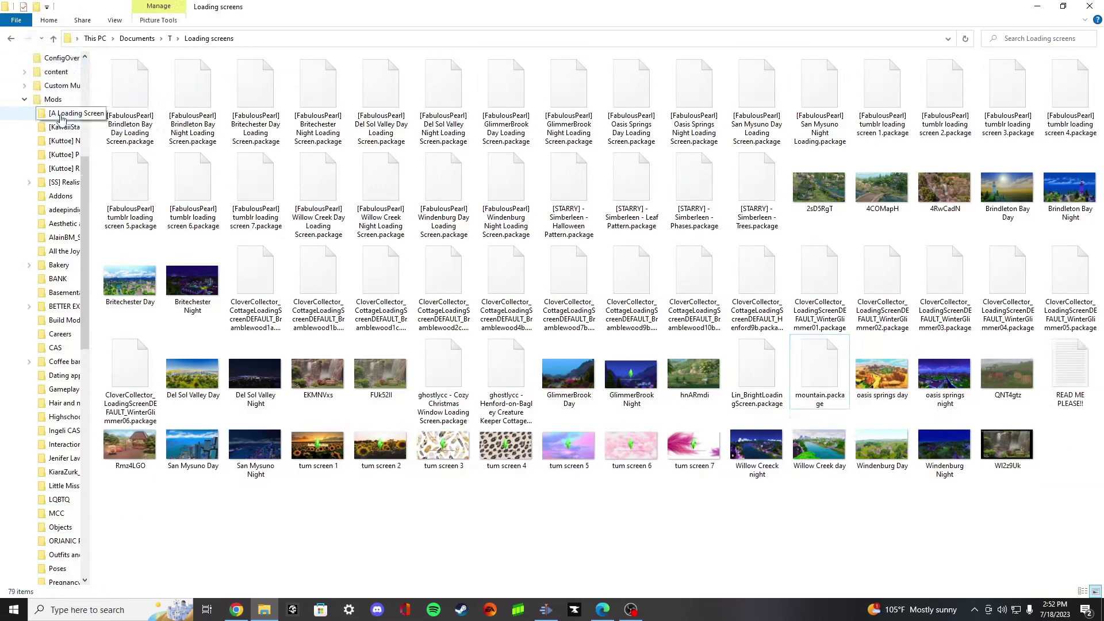
click(53, 99)
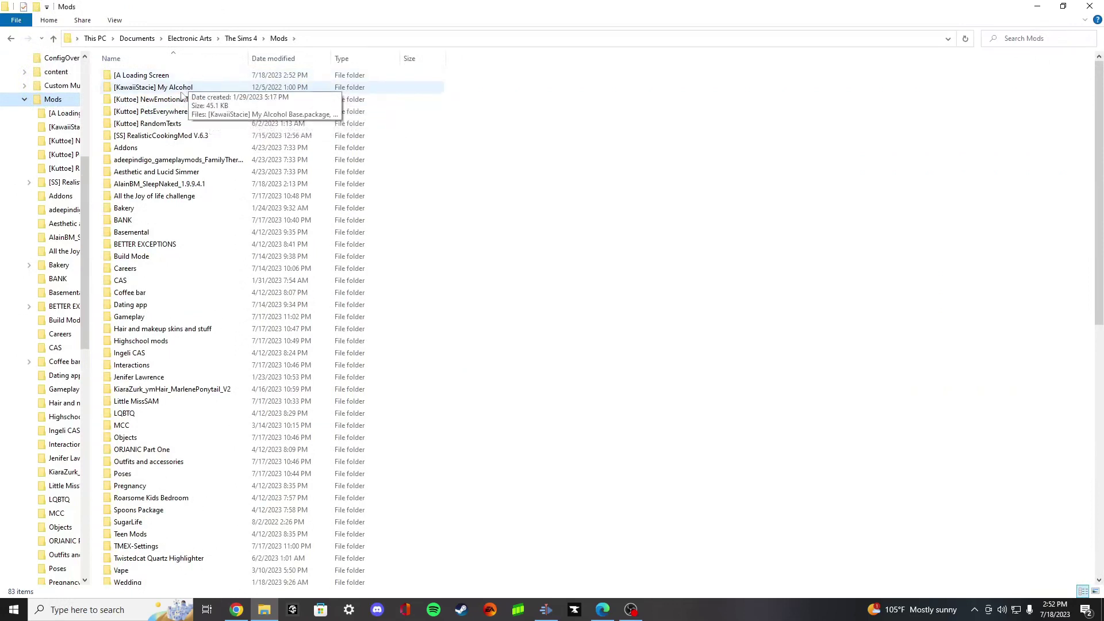
double_click(168, 79)
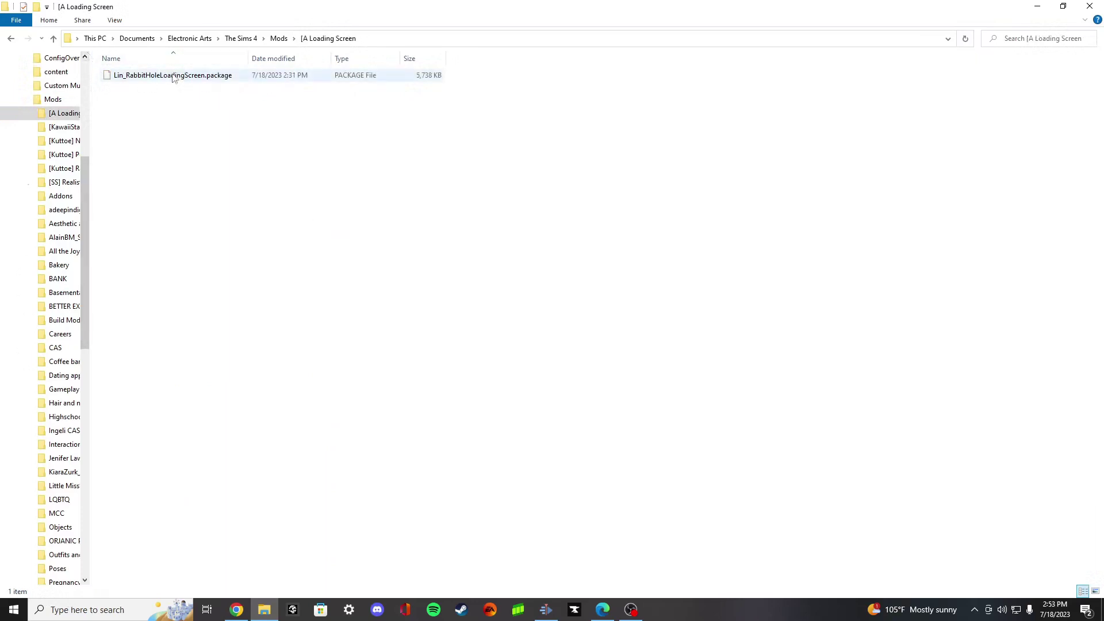
click(277, 41)
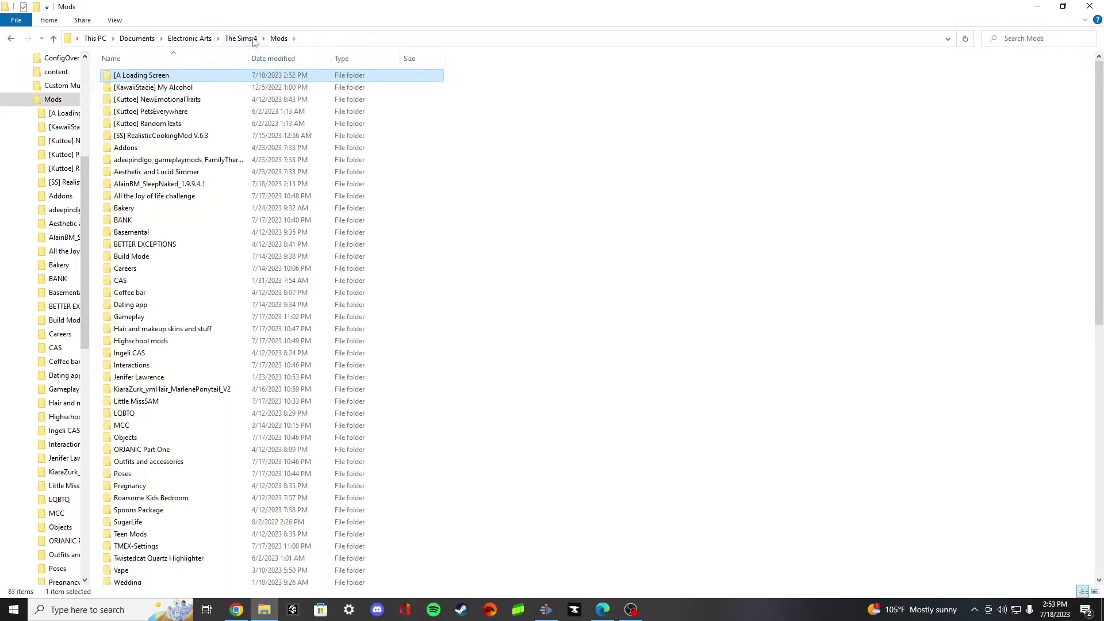
key(Return)
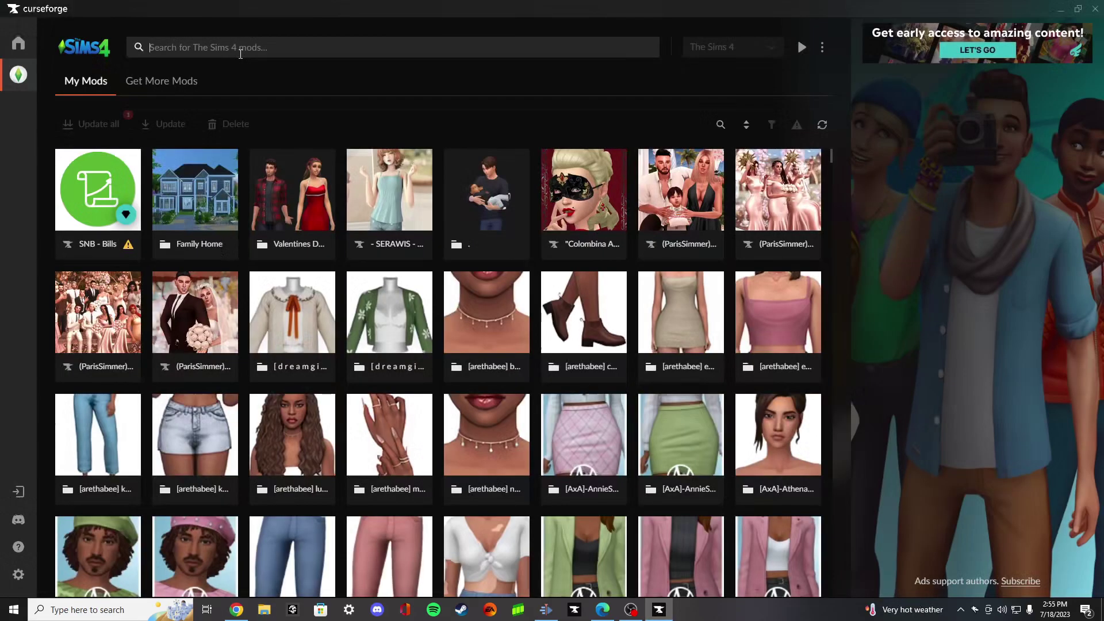
Step: In CurseForge, search The Sims 4 mods for "loading screens" and open the Sakura Village Loading Screen page
text(loading screens)
key(Return)
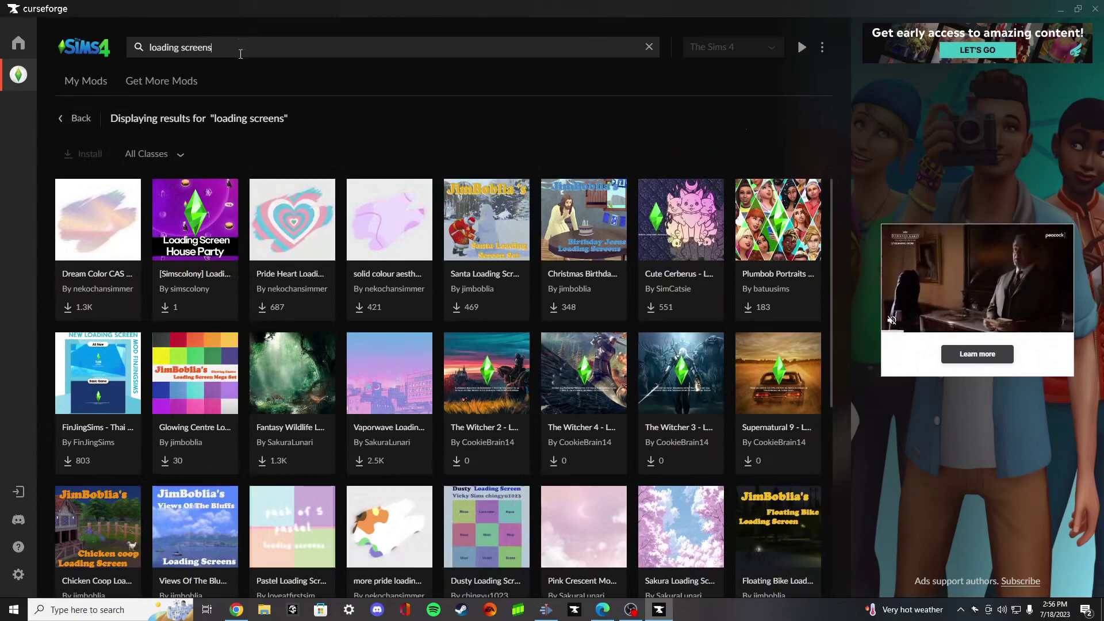
mouse_move(463, 217)
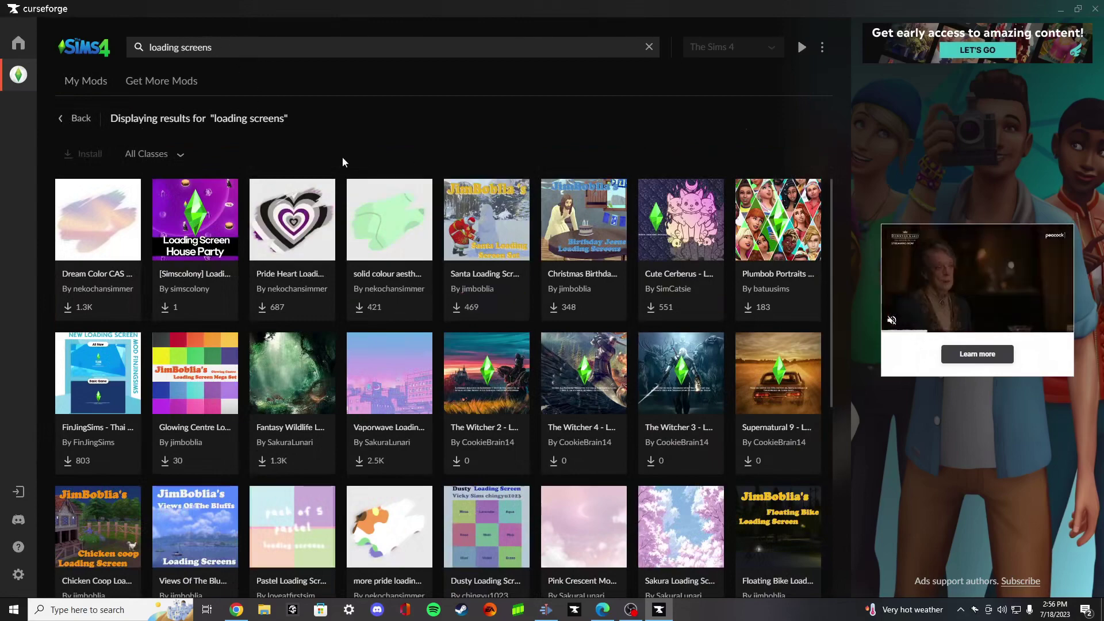
scroll(364, 336, down, 4)
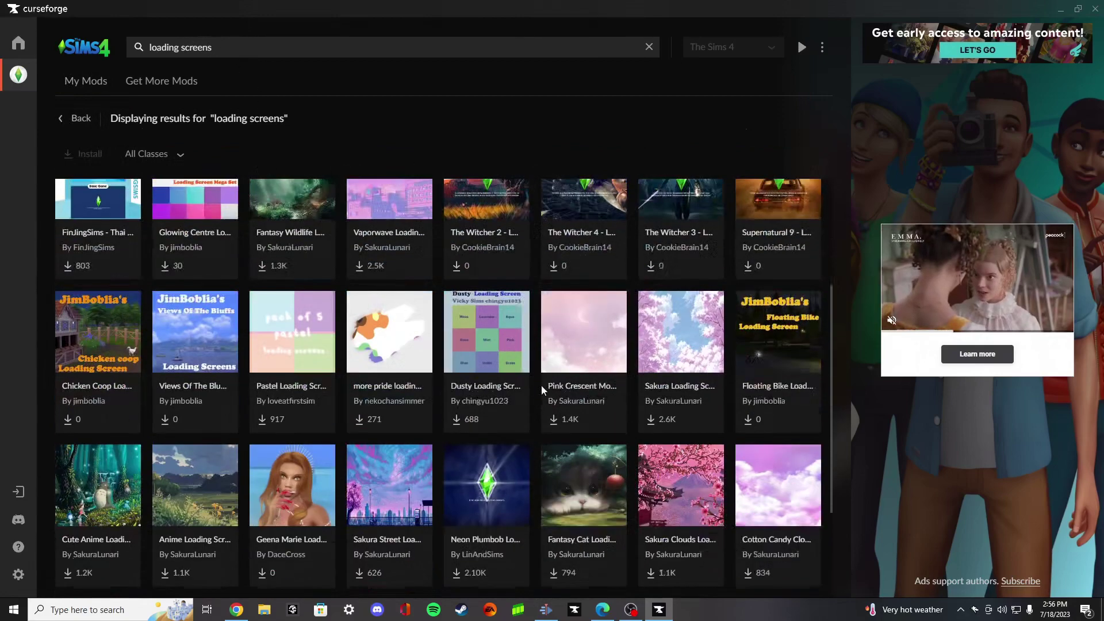
scroll(364, 337, down, 4)
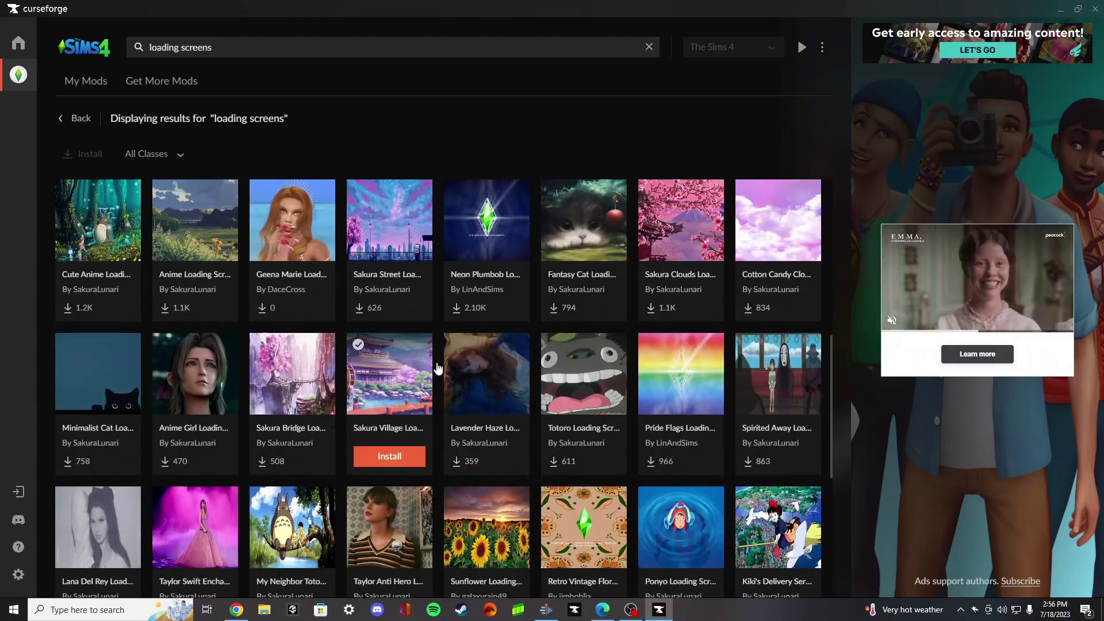
click(379, 383)
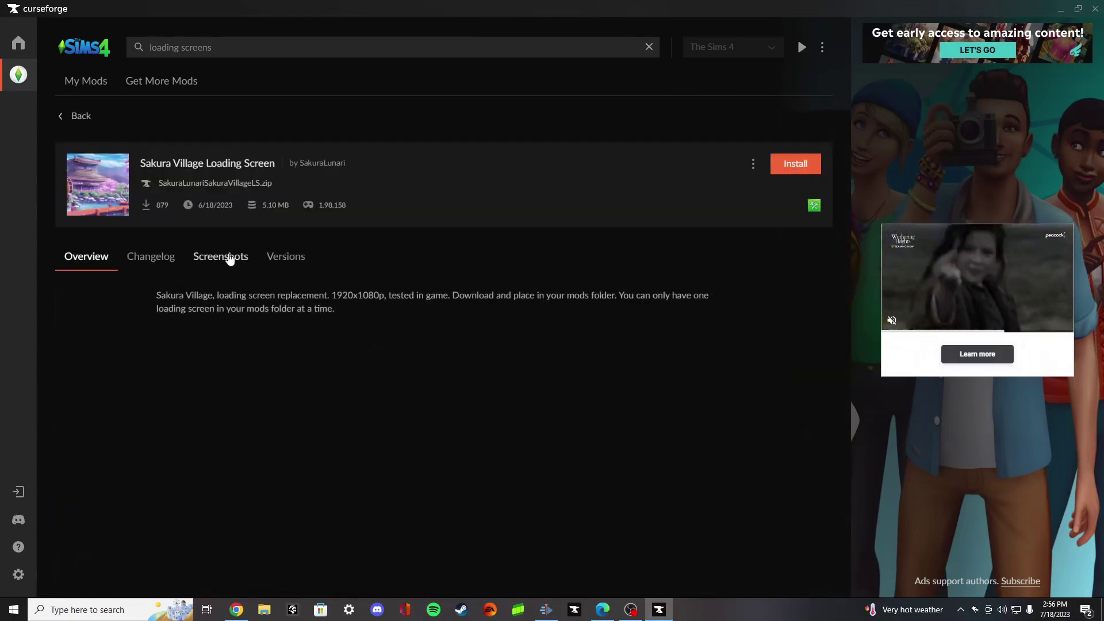
Step: View the Sakura Village Loading Screen's screenshot enlarged, close it, and return to the search results
click(229, 257)
click(147, 337)
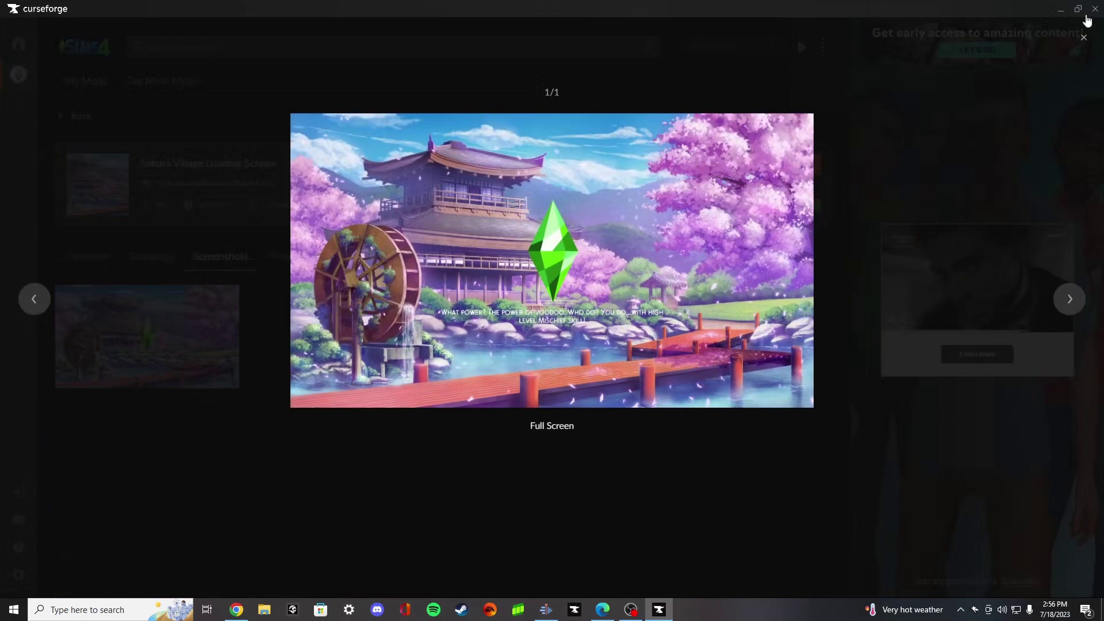
click(1084, 38)
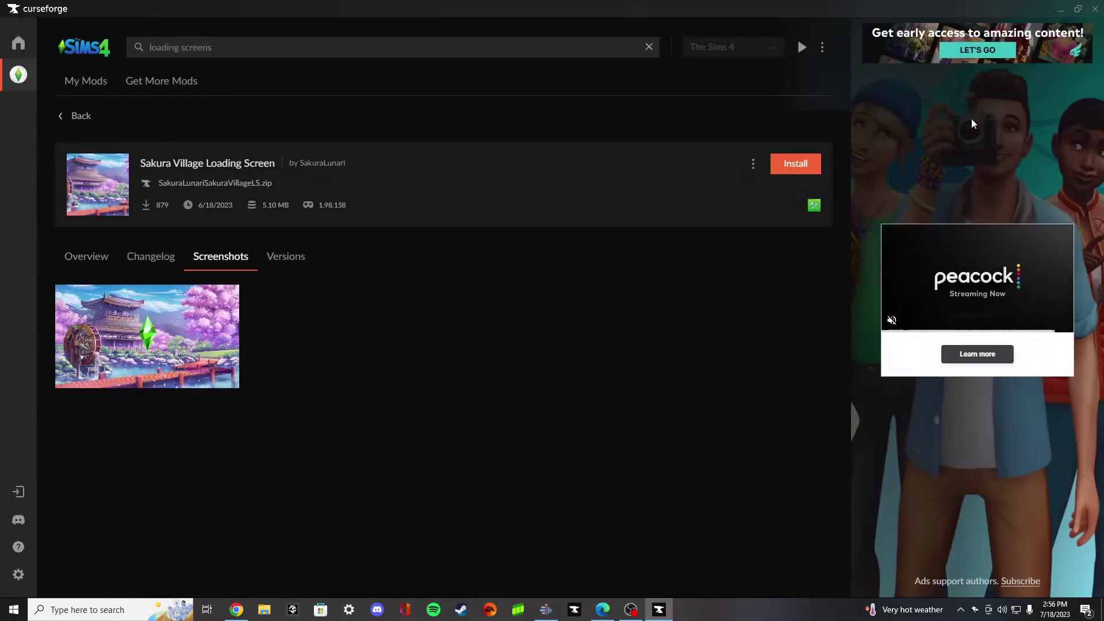
click(61, 119)
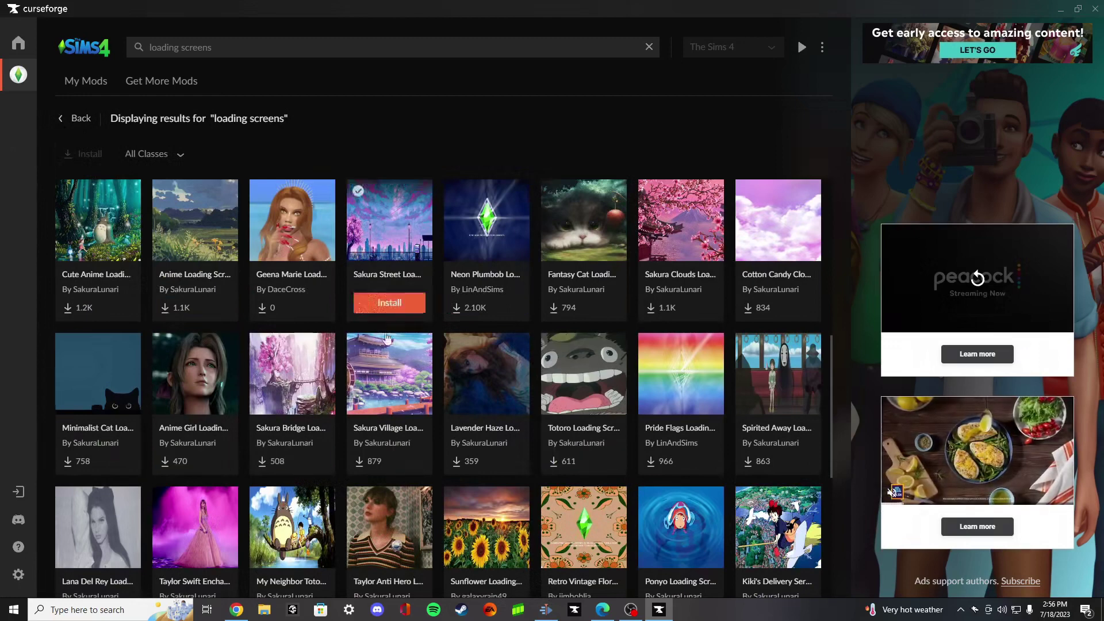
Step: Open the Sakura Bridge Loading Screen page, view its screenshot enlarged, and return to the search results
click(290, 369)
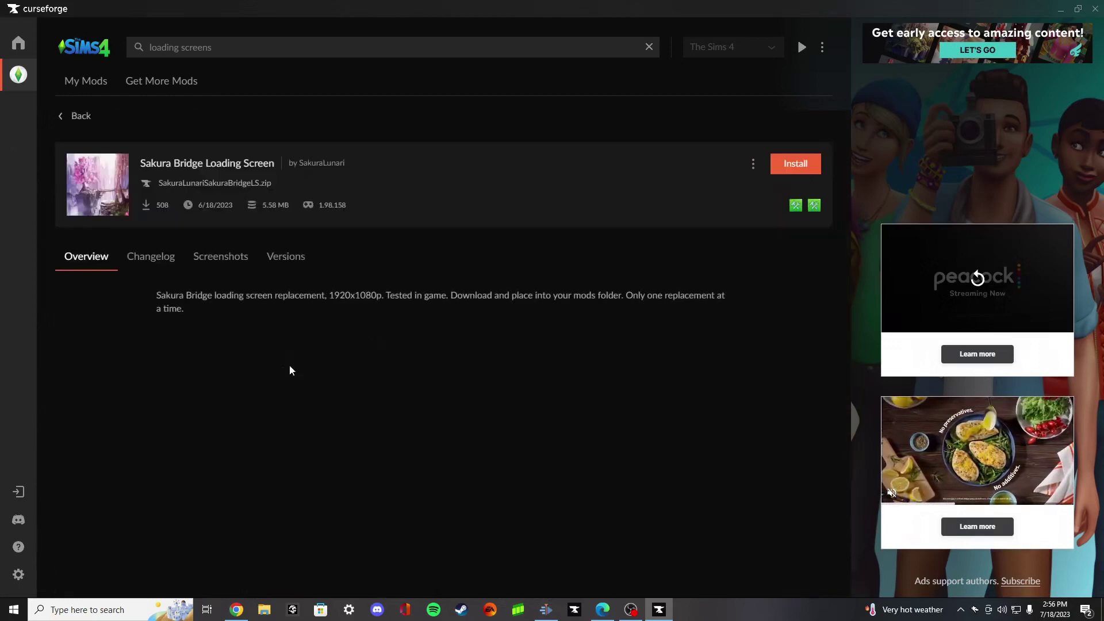
click(221, 259)
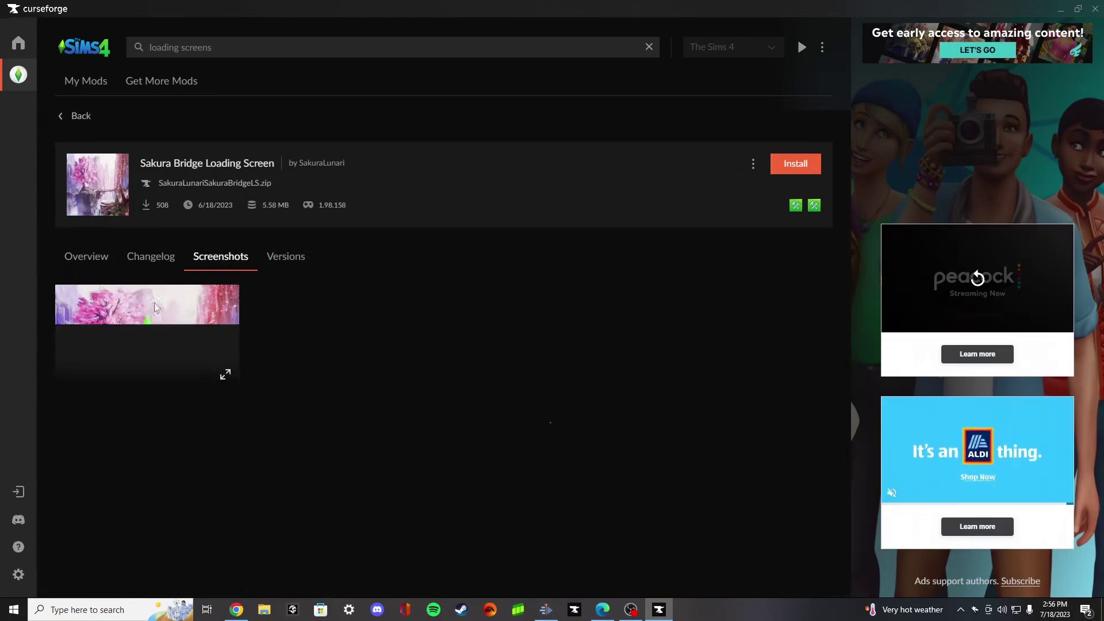
click(224, 375)
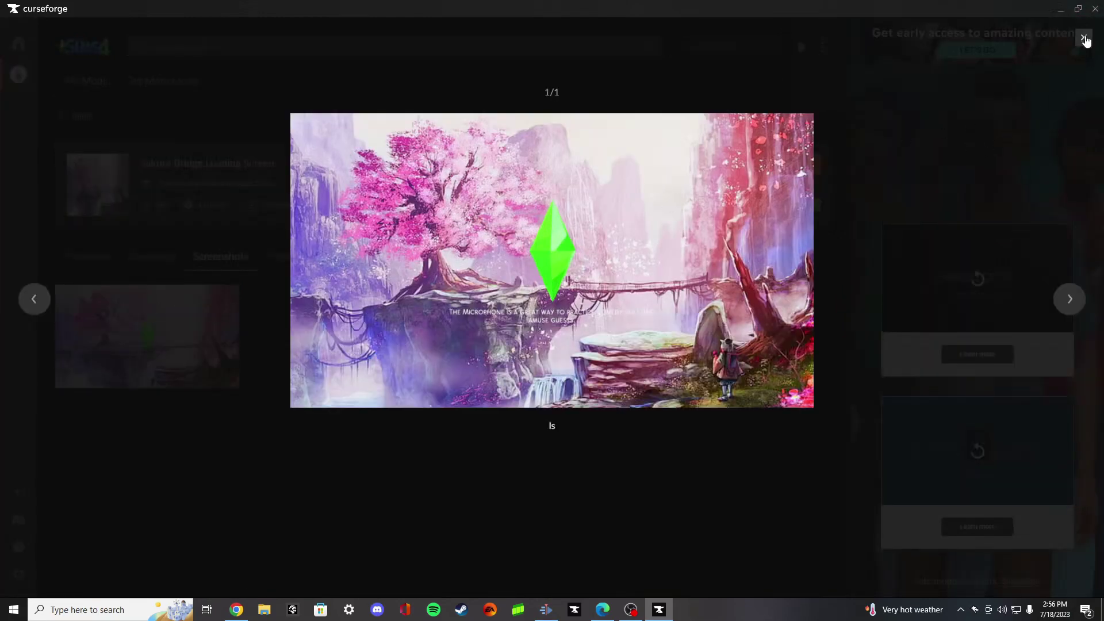
click(1083, 37)
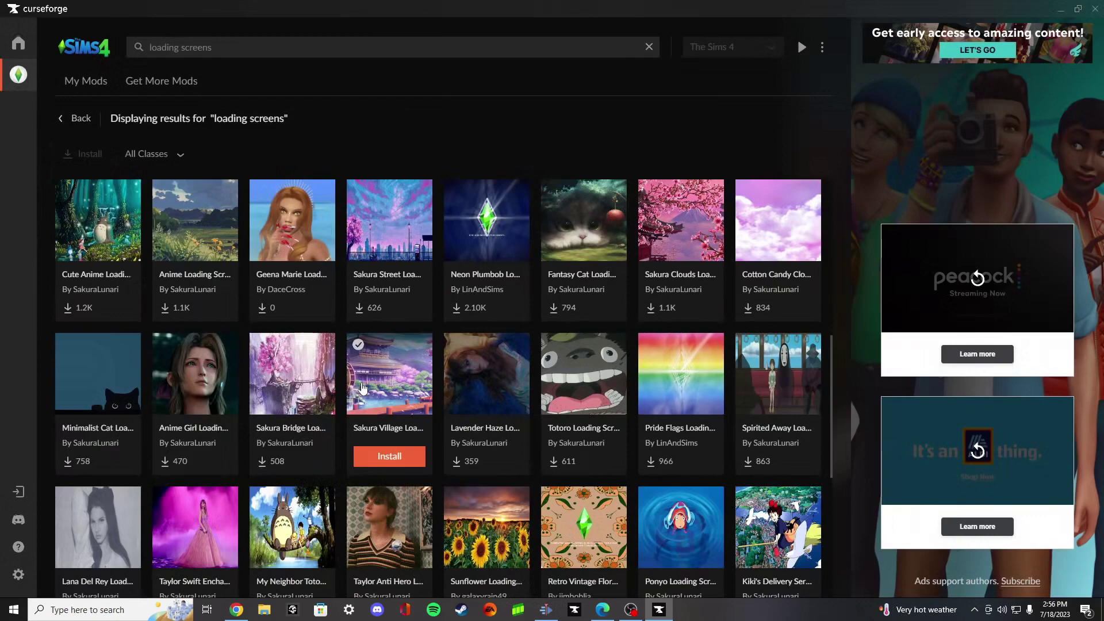
Step: Browse further down the "loading screens" results to examine the other available loading screen mods
scroll(437, 402, down, 4)
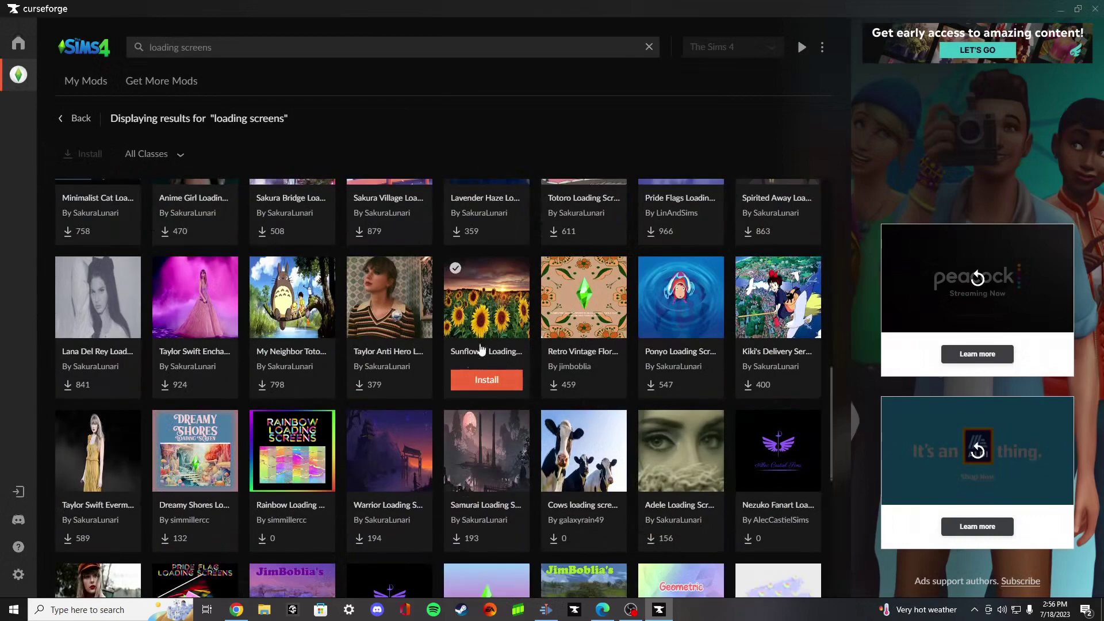
scroll(481, 320, down, 4)
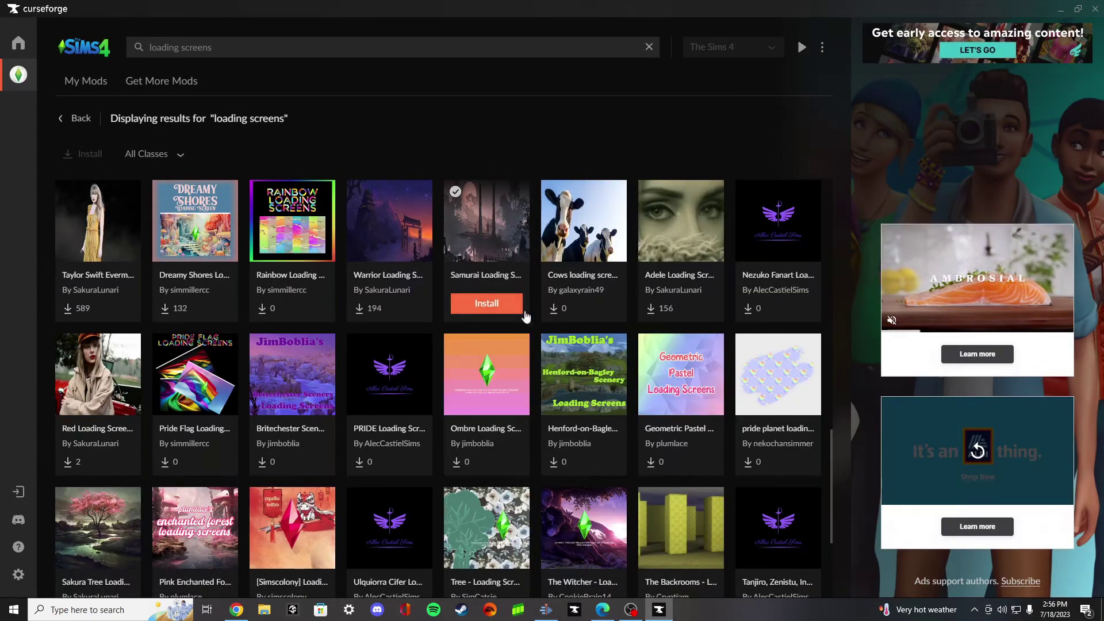
scroll(460, 379, down, 3)
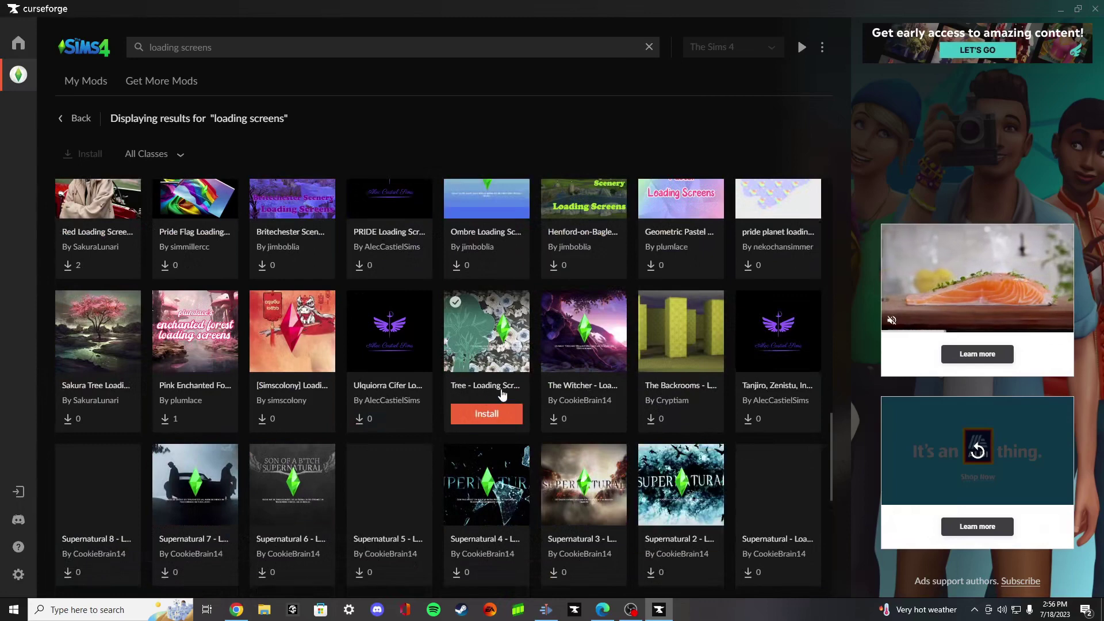
scroll(476, 397, down, 4)
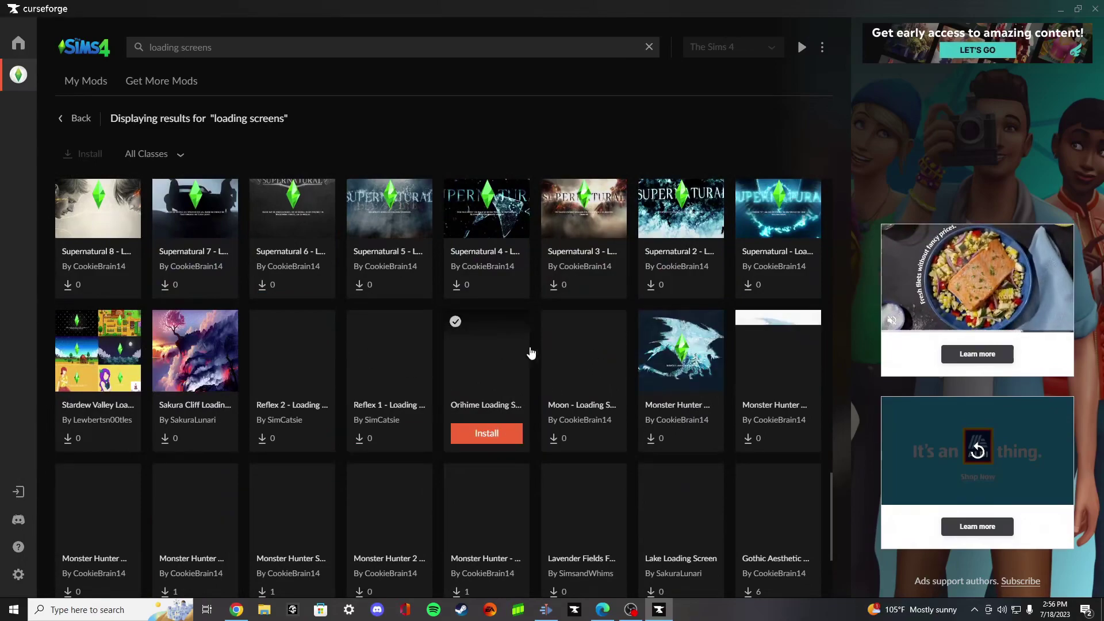
scroll(523, 391, down, 10)
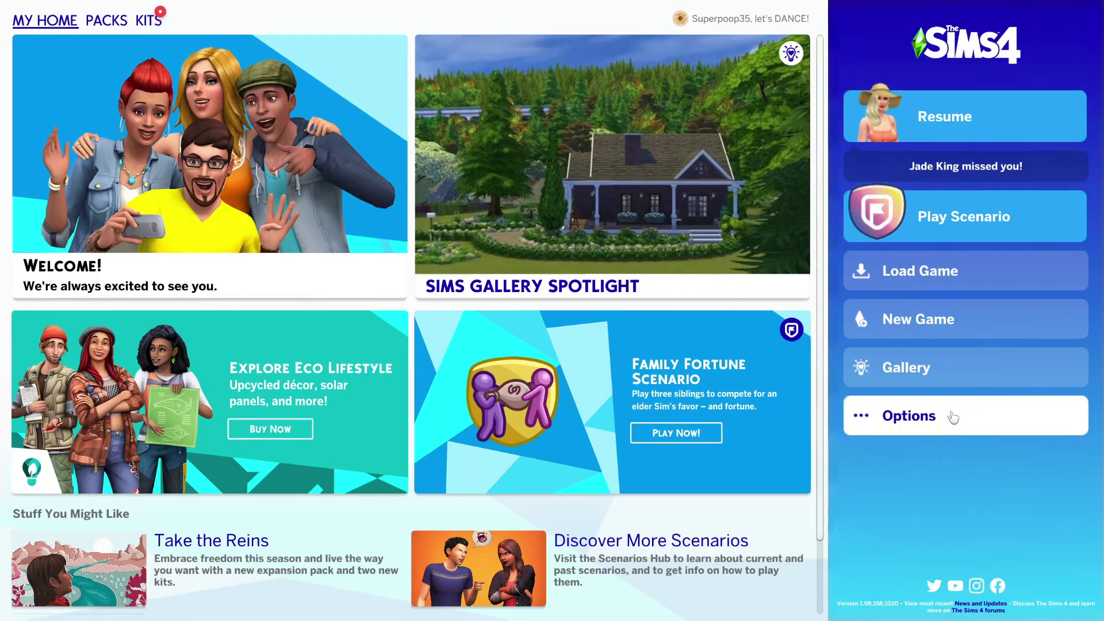
Step: In The Sims 4, check that Enable Custom Content and Mods and Script Mods Allowed are on in the Other game options, apply, and close
click(971, 429)
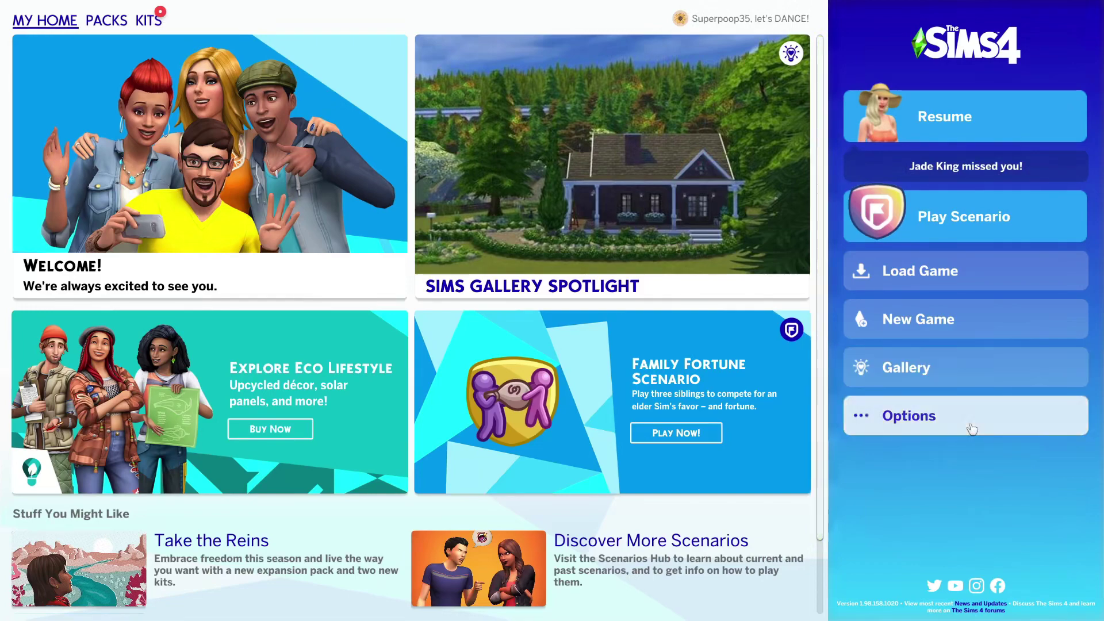
click(552, 263)
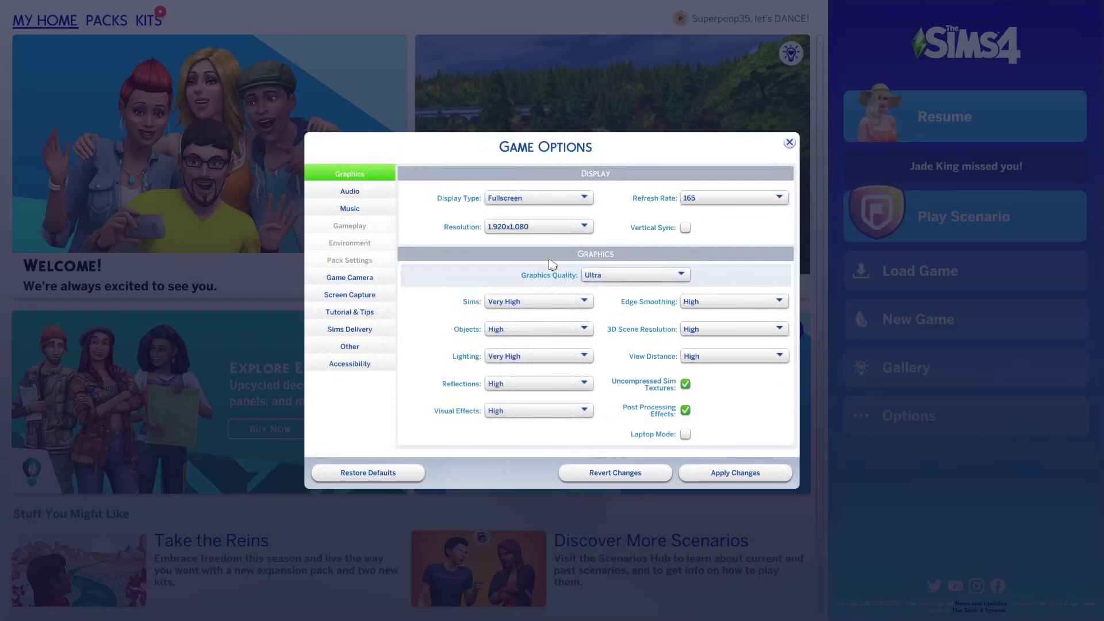
click(352, 347)
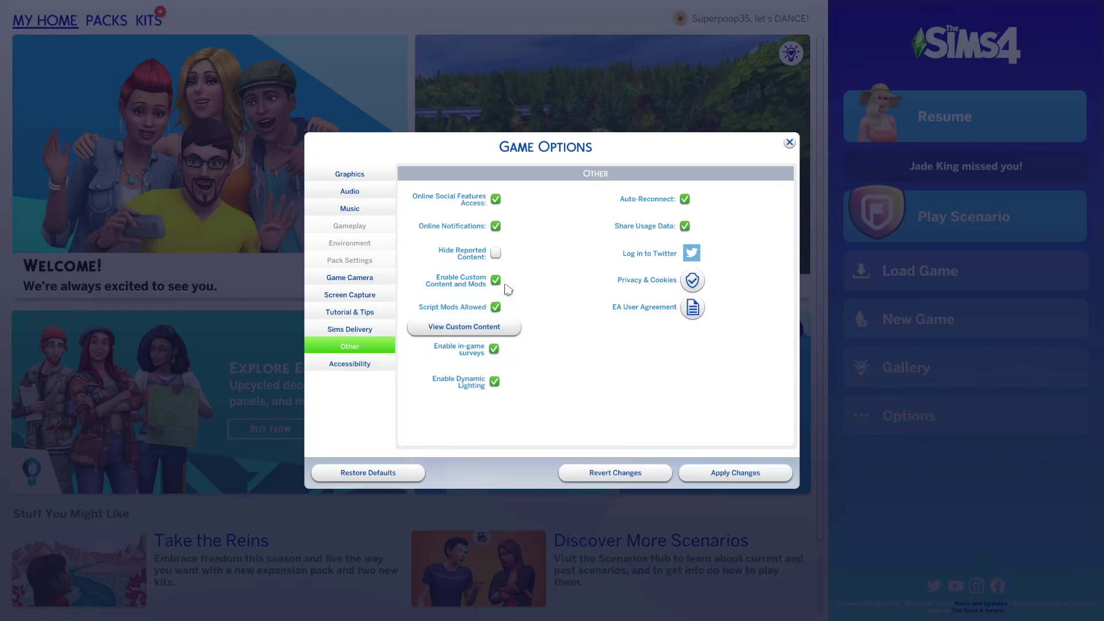
click(747, 481)
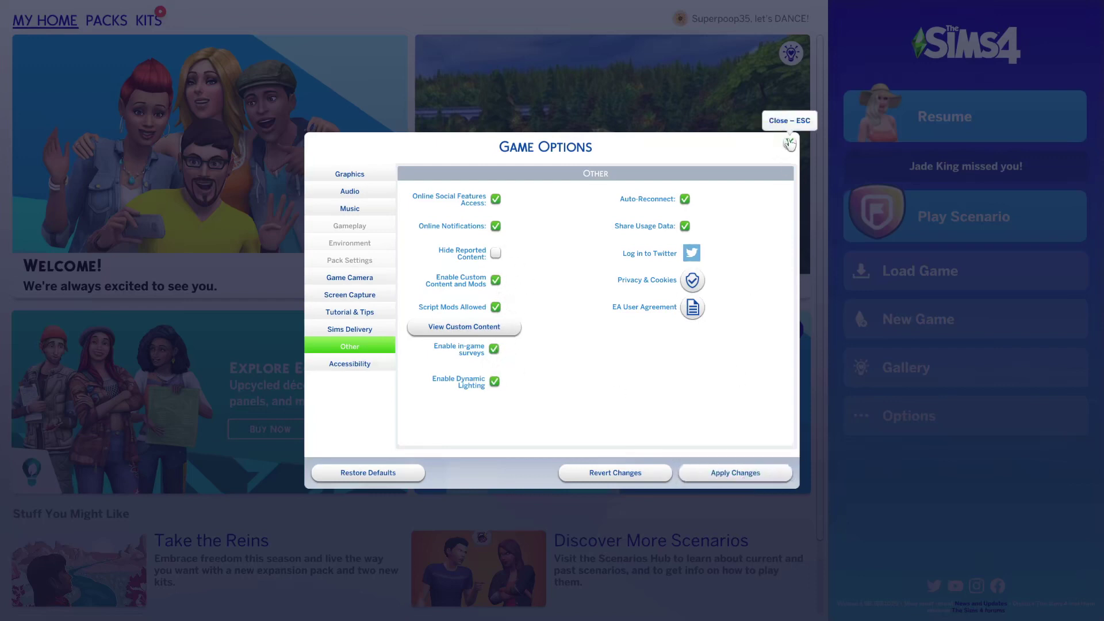
click(789, 143)
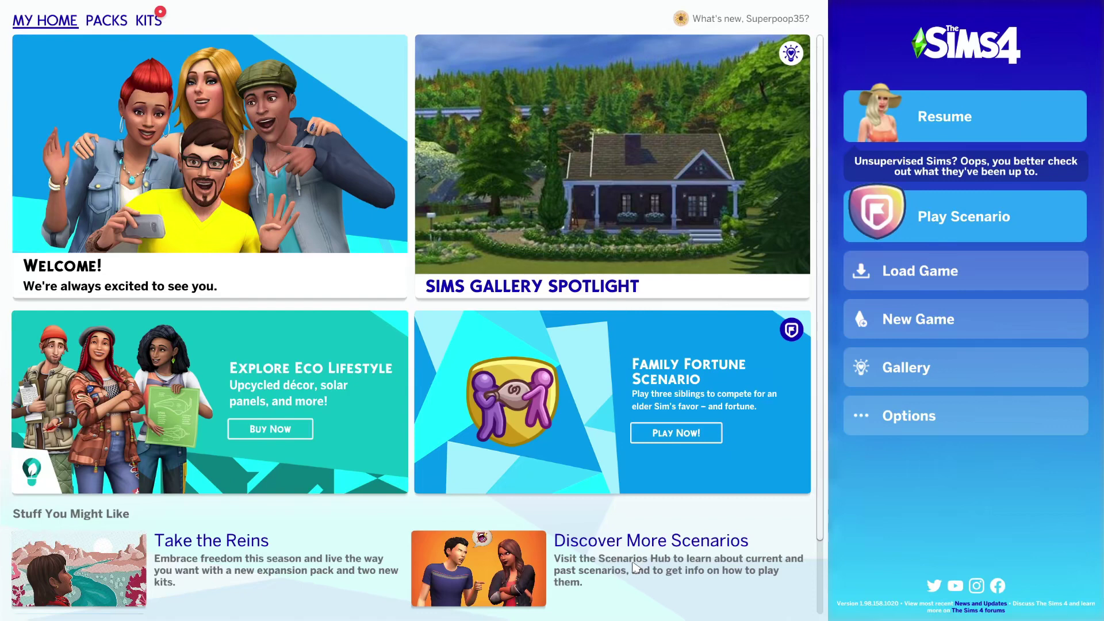